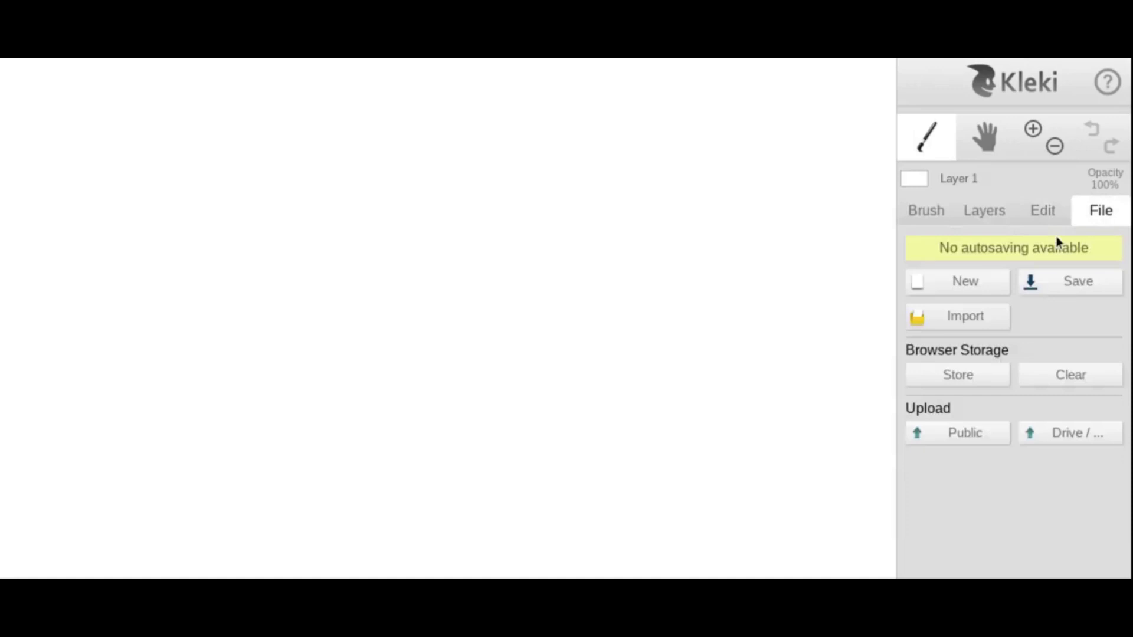
Import the webcam photo as its own layer and centre it horizontally on the canvas.
left_click(988, 321)
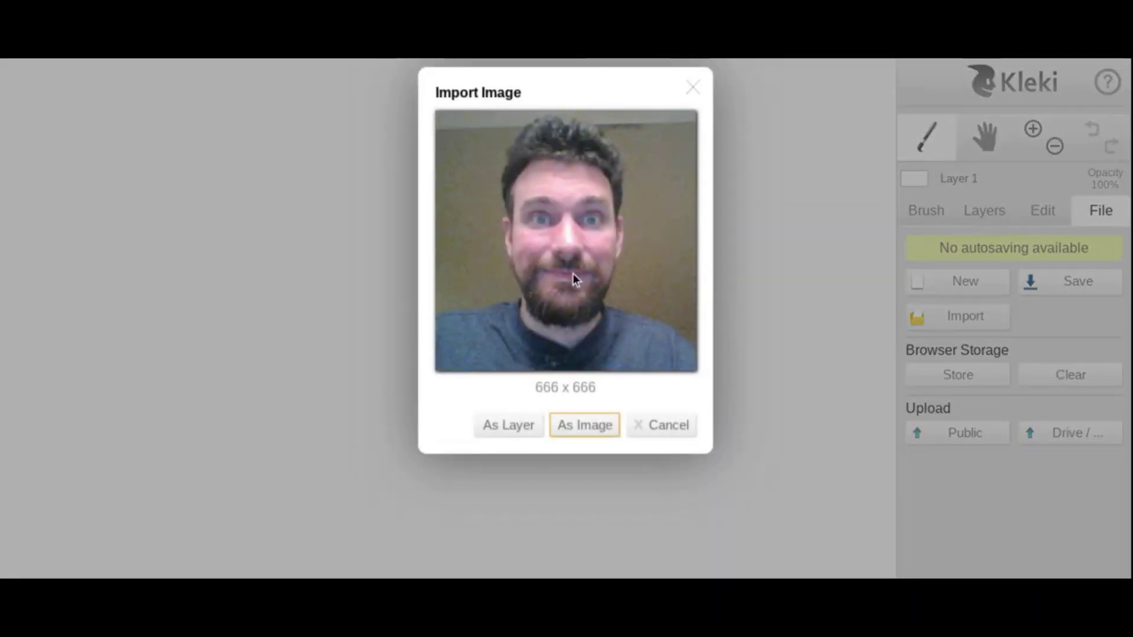
left_click(533, 426)
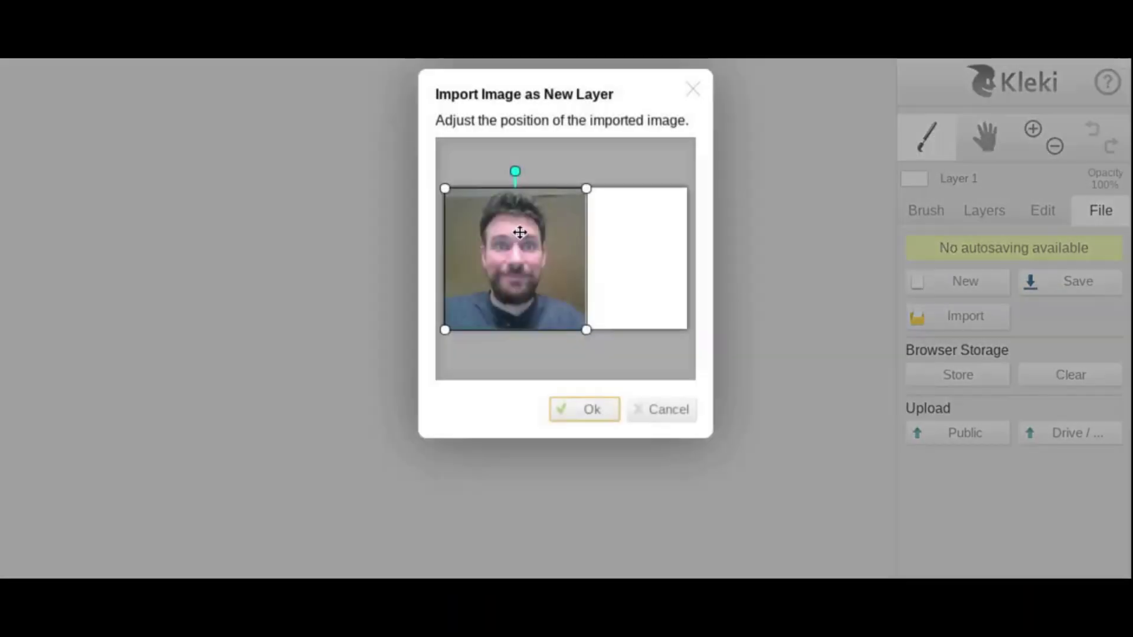
left_click_drag(516, 235, 570, 236)
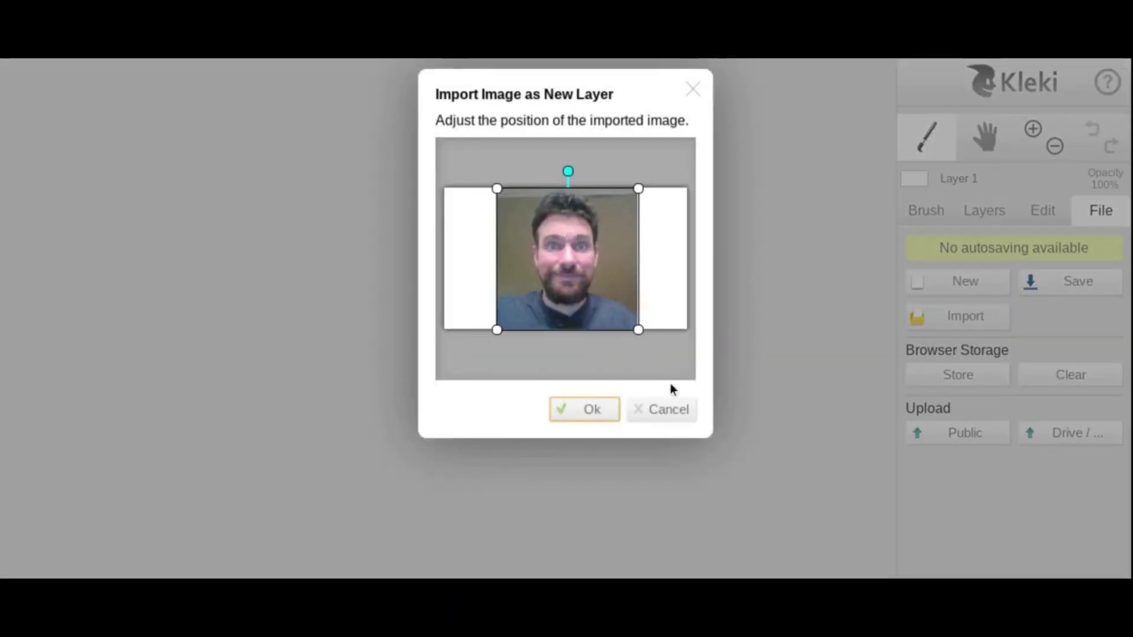
left_click(588, 409)
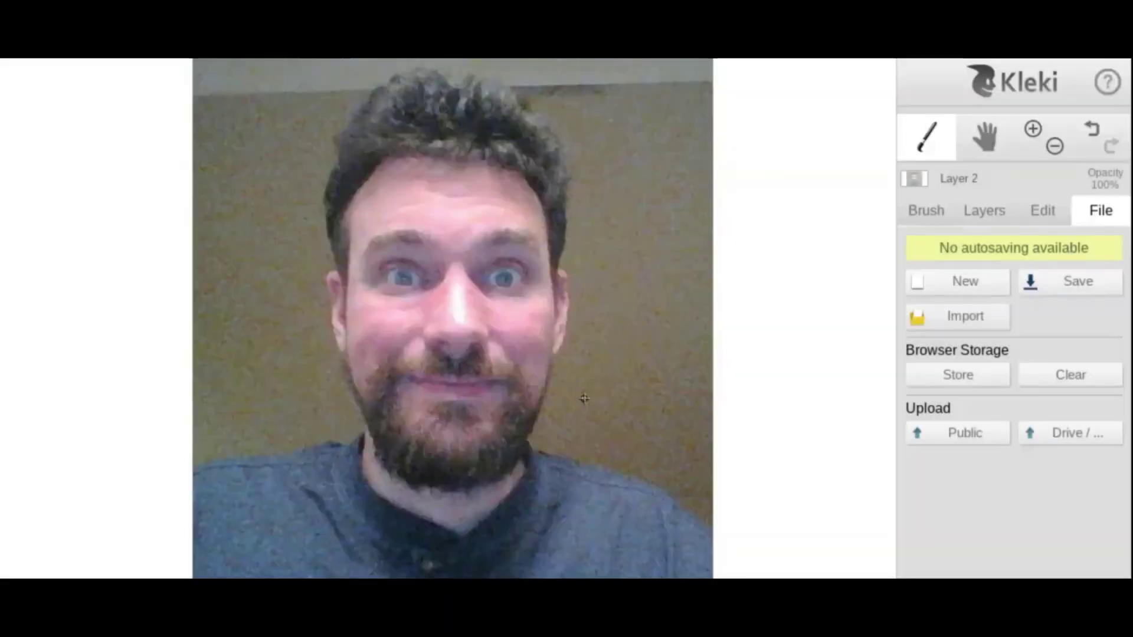
Rename the photo layer, Layer 2, to 'Photo'.
left_click(1000, 217)
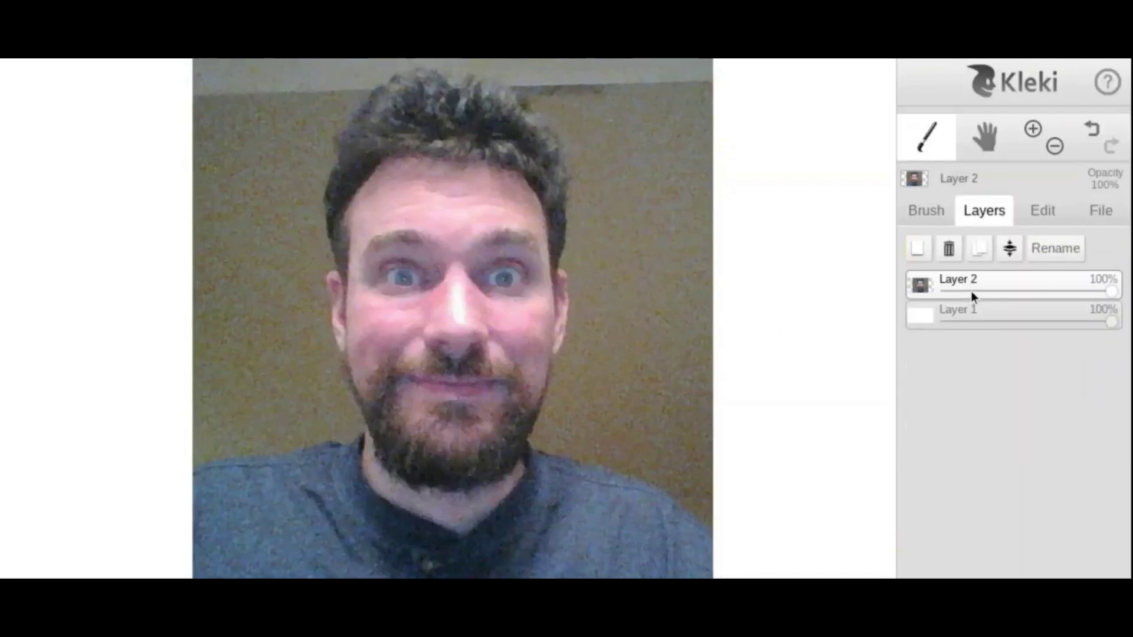
left_click(1055, 248)
left_click(541, 259)
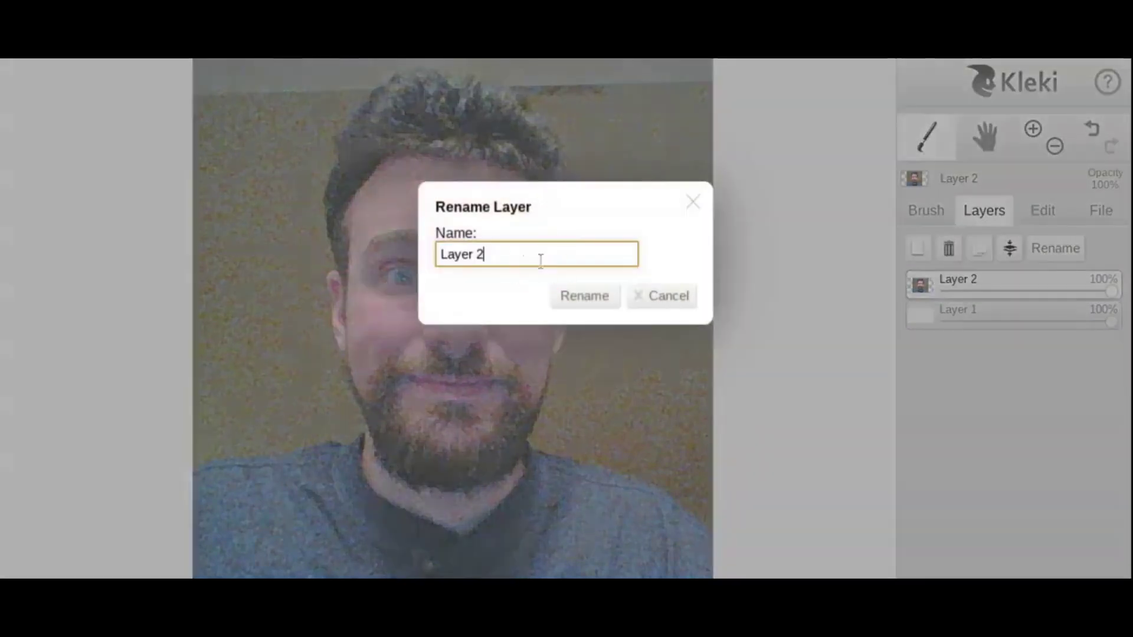
key("BackSpace")
key("BackSpace")
key("BackSpace")
key("BackSpace")
key("BackSpace")
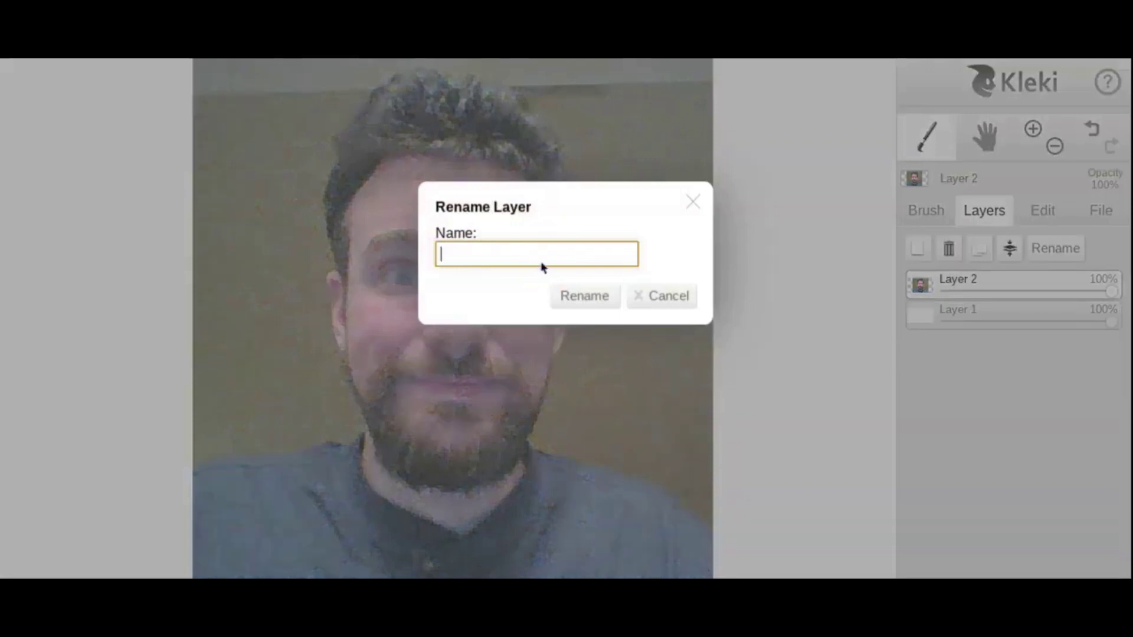
type("P")
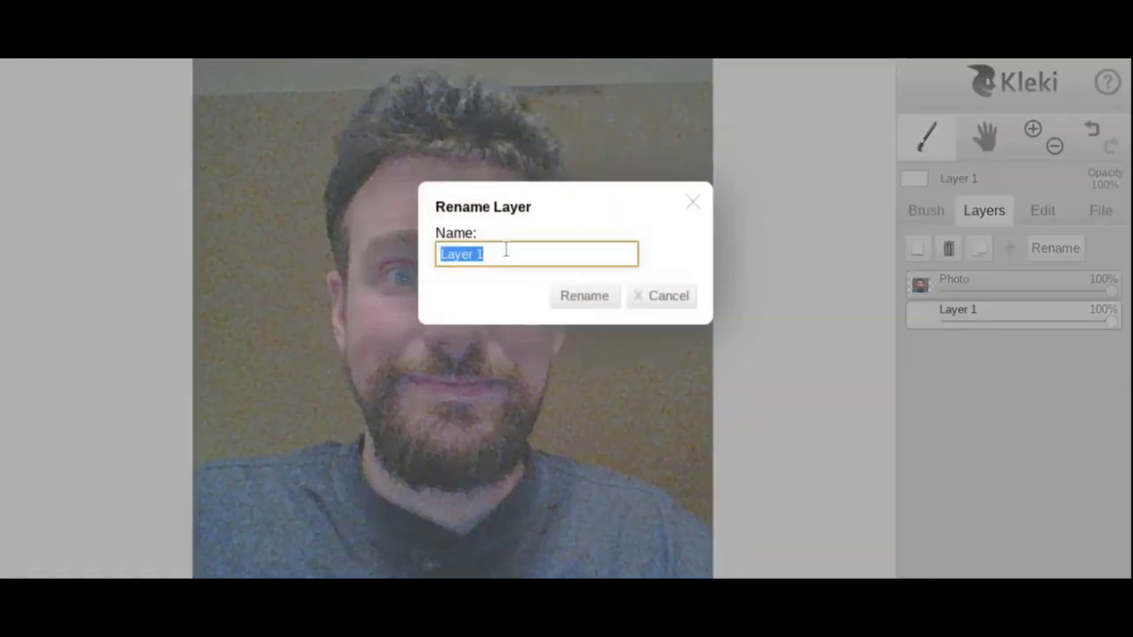
type("D")
left_click(583, 295)
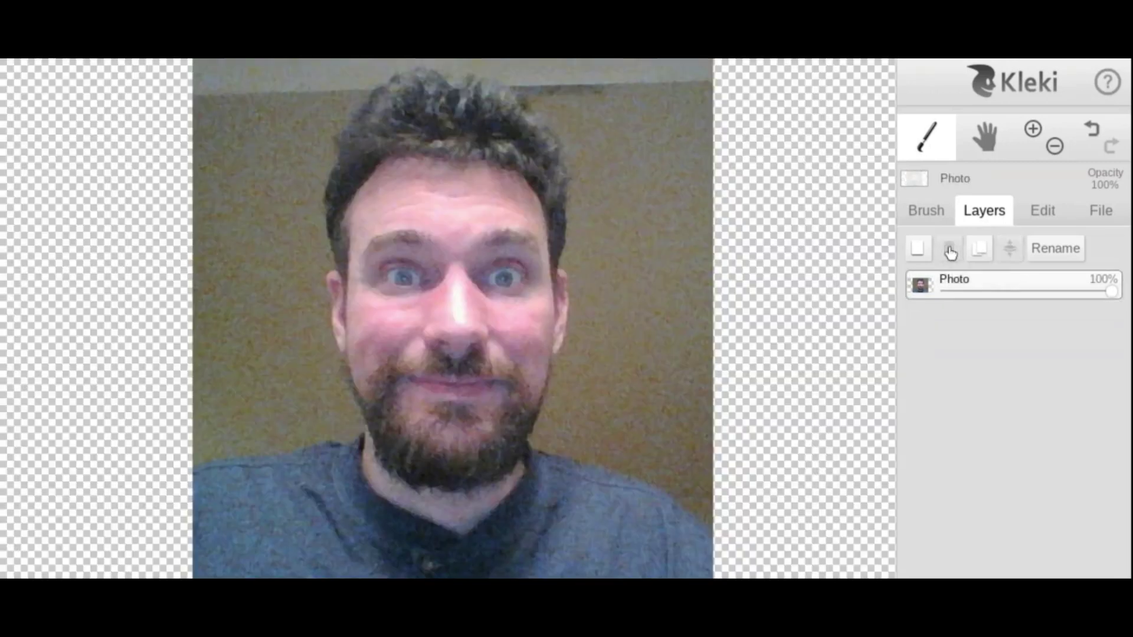
Add a new empty layer above Photo and name it 'Drawing'.
left_click(918, 255)
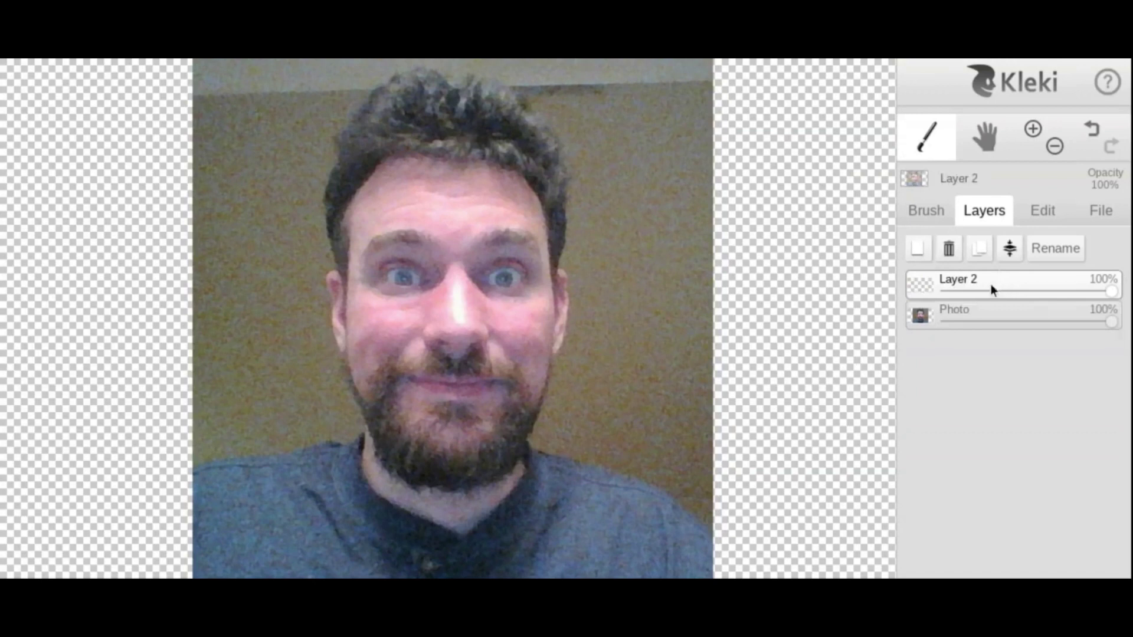
left_click(1041, 246)
type("Drawing")
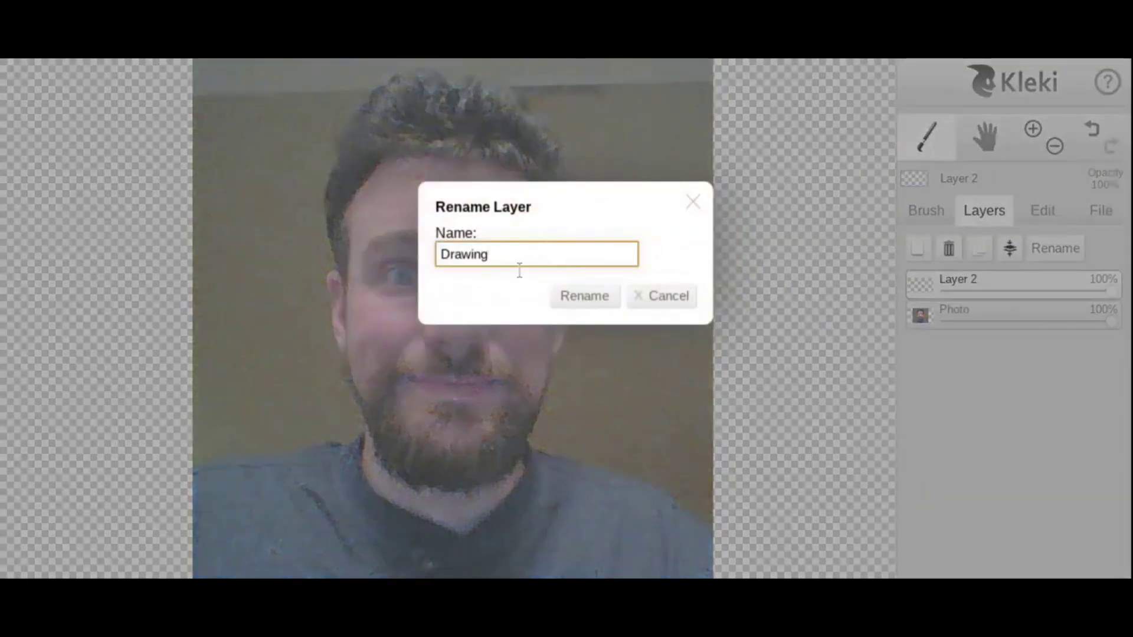
left_click(581, 296)
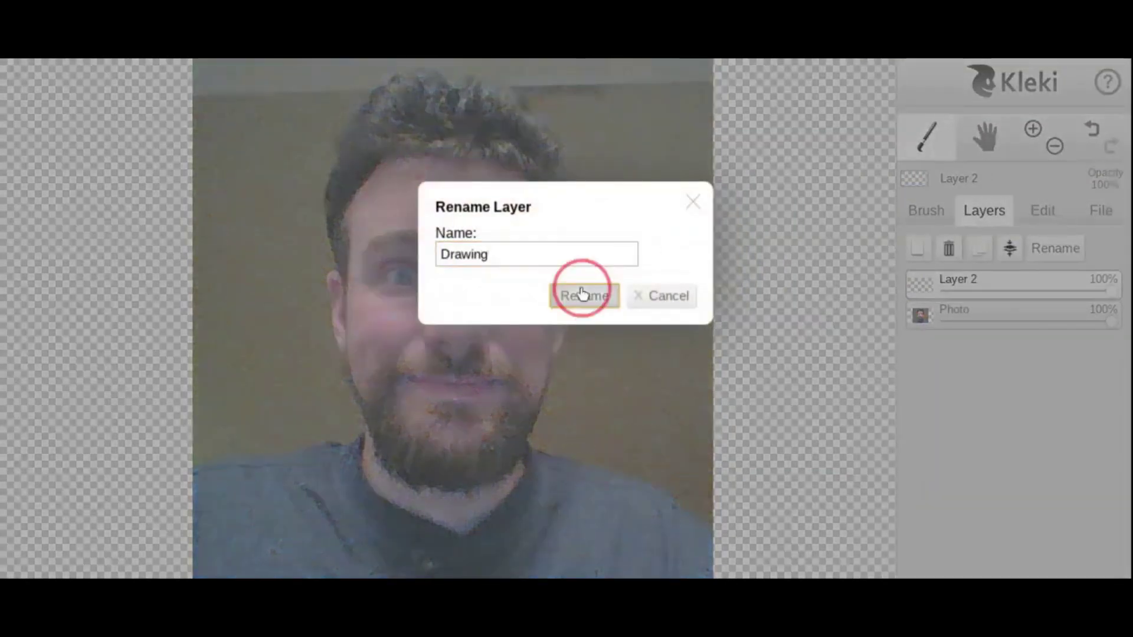
mouse_move(984, 300)
left_mouse_down()
mouse_move(989, 288)
mouse_move(929, 289)
left_mouse_up()
mouse_move(934, 292)
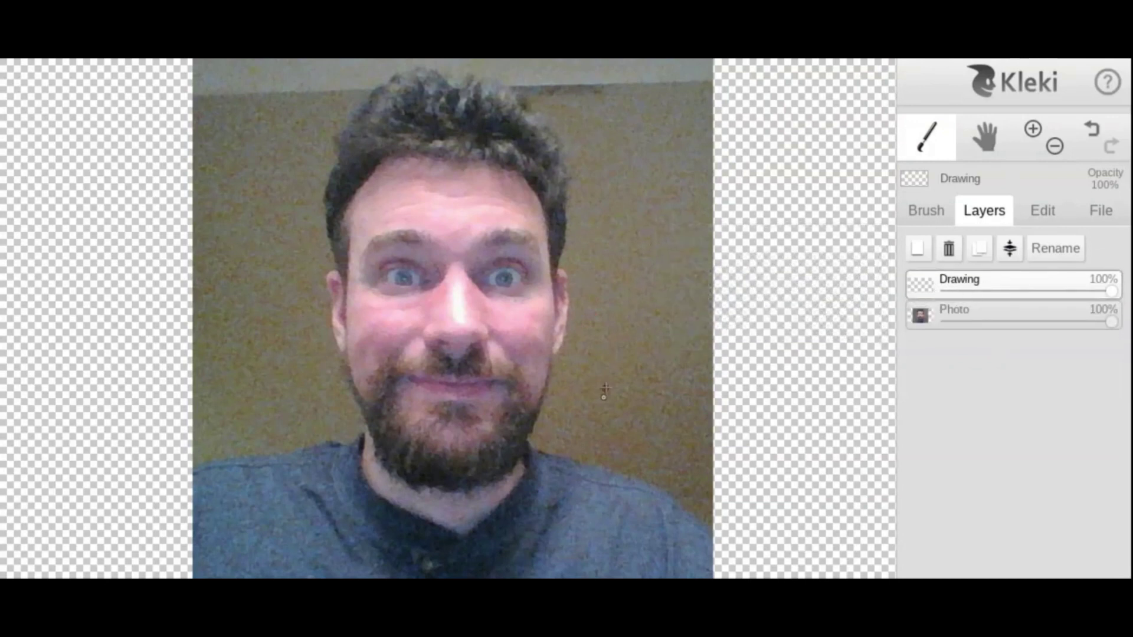
Trace the hair, face, beard and both ears with the black pen at size 6.
left_click(922, 214)
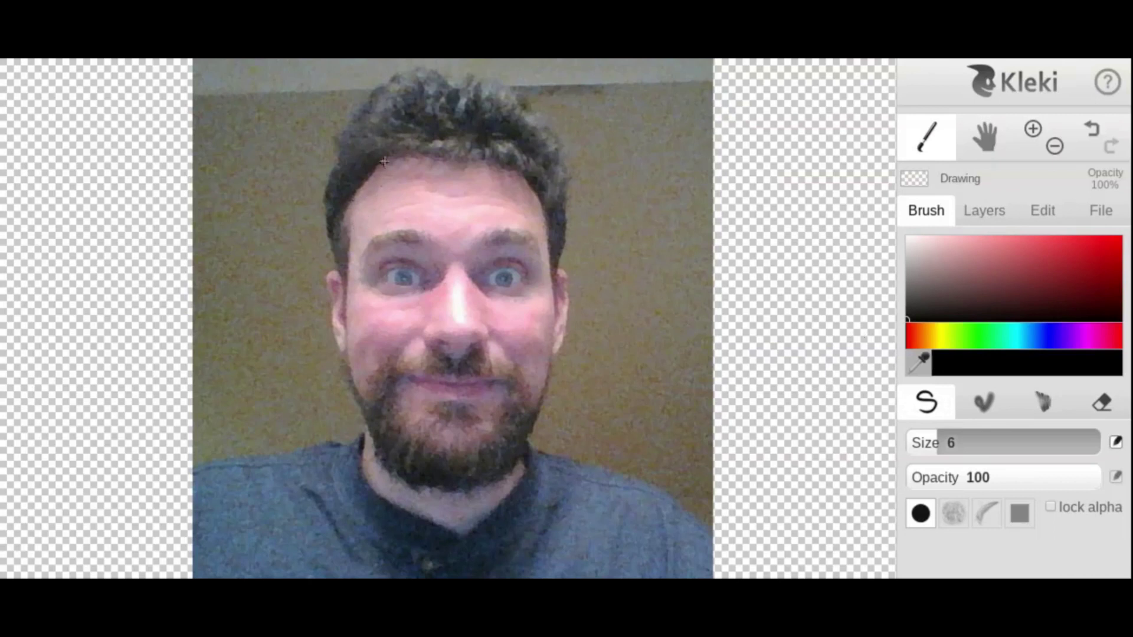
mouse_move(383, 160)
left_mouse_down()
mouse_move(343, 262)
mouse_move(329, 233)
mouse_move(333, 177)
mouse_move(369, 88)
mouse_move(422, 68)
mouse_move(517, 99)
mouse_move(555, 137)
mouse_move(561, 269)
mouse_move(529, 183)
mouse_move(486, 157)
mouse_move(385, 166)
left_mouse_up()
mouse_move(341, 279)
left_mouse_down()
mouse_move(341, 375)
mouse_move(383, 465)
mouse_move(414, 480)
mouse_move(471, 486)
mouse_move(504, 470)
mouse_move(542, 420)
mouse_move(556, 303)
left_mouse_up()
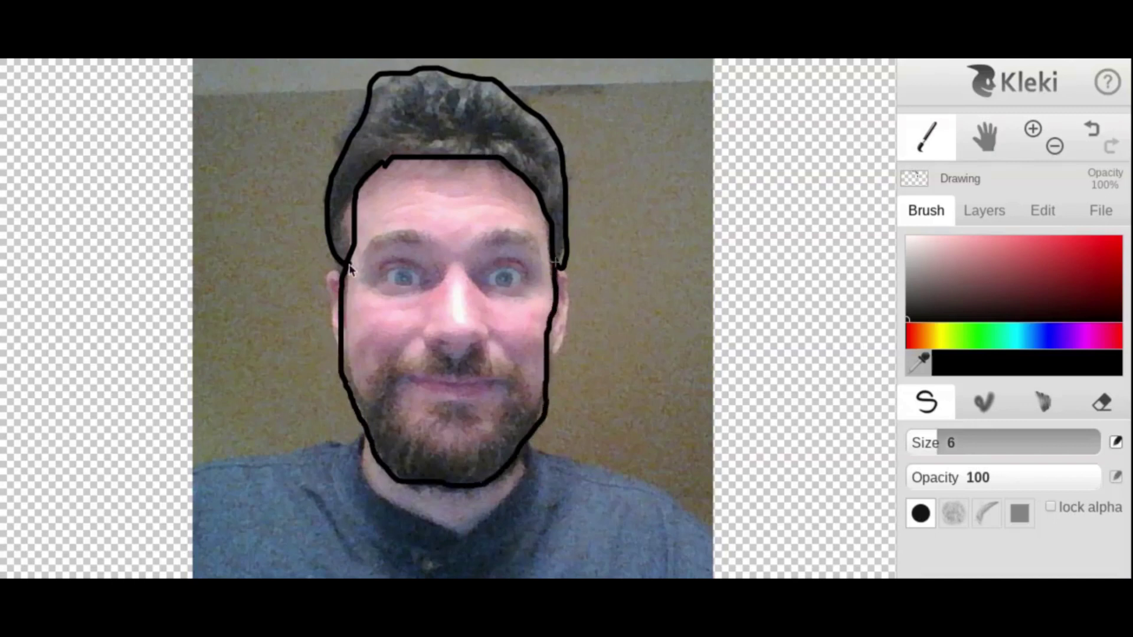
mouse_move(403, 357)
left_mouse_down()
mouse_move(375, 392)
mouse_move(350, 364)
mouse_move(506, 364)
mouse_move(542, 403)
mouse_move(440, 439)
mouse_move(407, 398)
mouse_move(497, 403)
left_mouse_up()
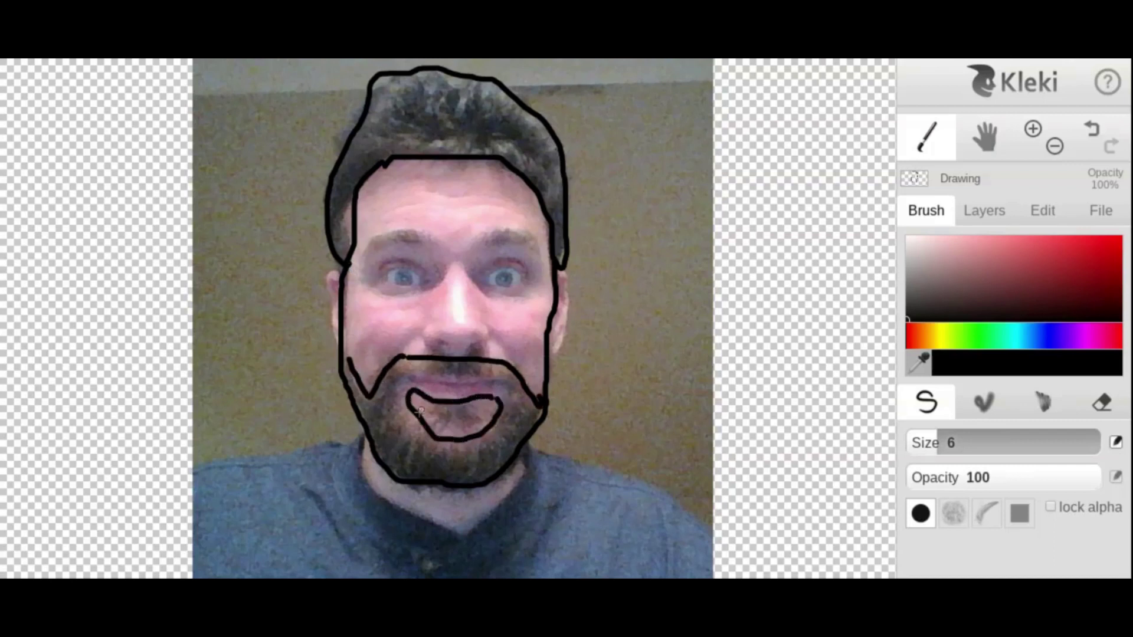
mouse_move(345, 280)
left_mouse_down()
mouse_move(327, 322)
mouse_move(340, 356)
left_mouse_up()
mouse_move(558, 270)
left_mouse_down()
mouse_move(575, 293)
mouse_move(568, 350)
left_mouse_up()
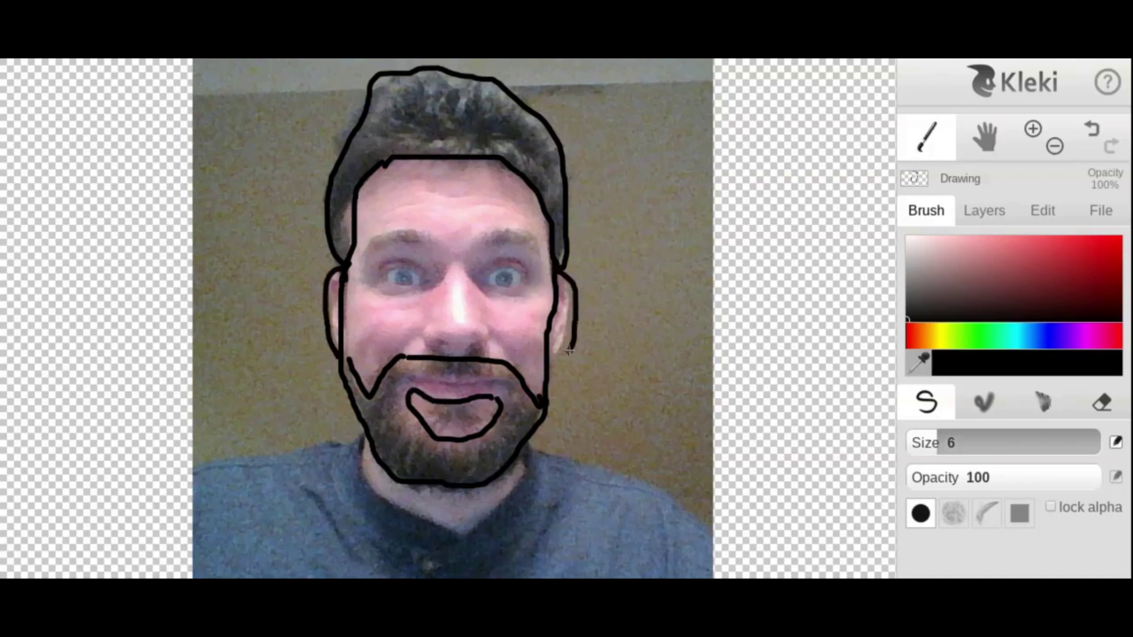
Draw the eyebrows, left eye and pupil, then erase and redraw the mouth outline.
mouse_move(491, 247)
left_mouse_down()
mouse_move(505, 228)
mouse_move(535, 247)
mouse_move(524, 260)
mouse_move(482, 240)
mouse_move(373, 230)
mouse_move(362, 248)
mouse_move(435, 235)
mouse_move(419, 257)
mouse_move(383, 266)
left_mouse_up()
left_click_drag(384, 286, 422, 288)
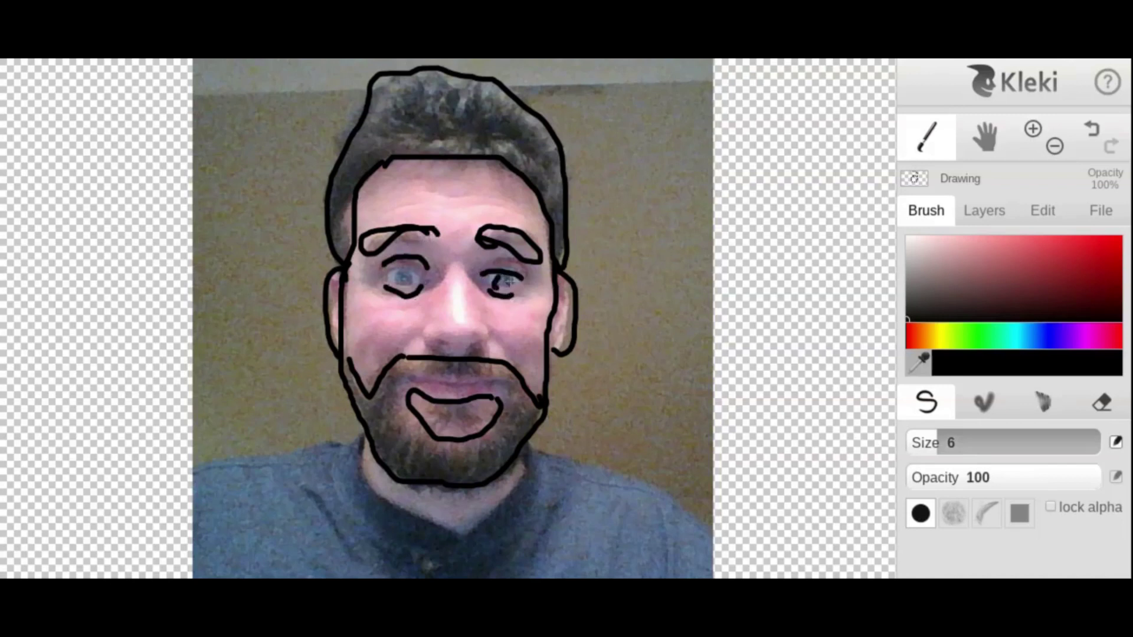
left_click_drag(405, 271, 390, 290)
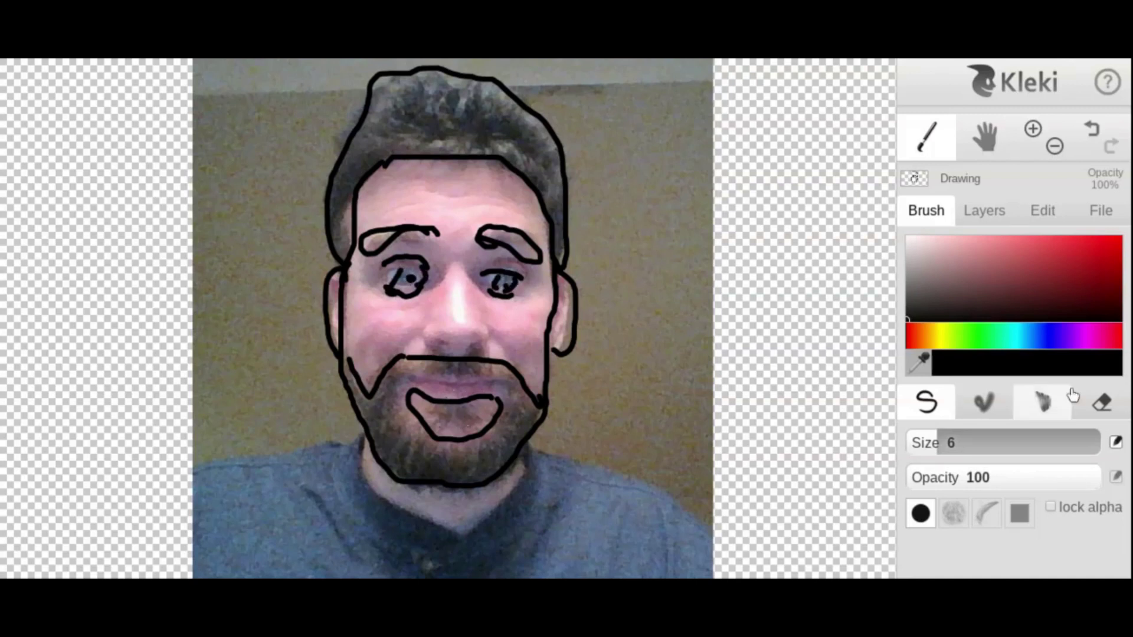
left_click(1101, 402)
mouse_move(546, 392)
left_mouse_down()
mouse_move(420, 395)
mouse_move(425, 426)
mouse_move(397, 397)
mouse_move(445, 405)
mouse_move(472, 397)
mouse_move(473, 382)
mouse_move(406, 386)
left_mouse_up()
left_click(926, 402)
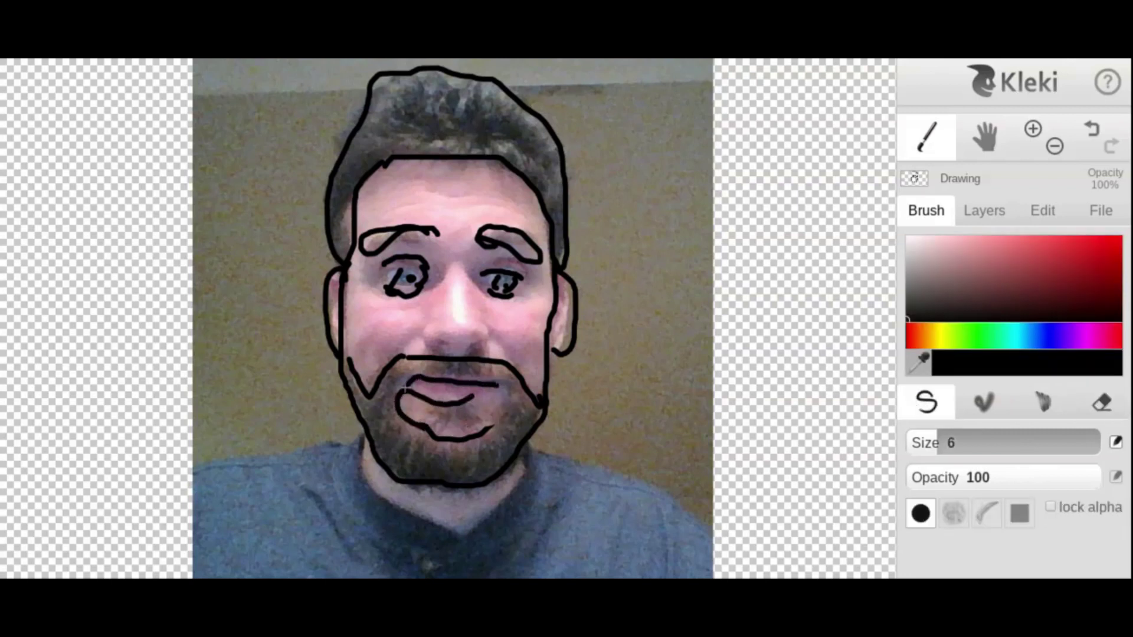
mouse_move(498, 386)
left_mouse_down()
mouse_move(509, 418)
mouse_move(479, 441)
left_mouse_up()
Outline the neck and both shoulder lines out toward the canvas edges.
mouse_move(365, 447)
left_mouse_down()
mouse_move(431, 537)
mouse_move(494, 523)
mouse_move(511, 429)
left_mouse_up()
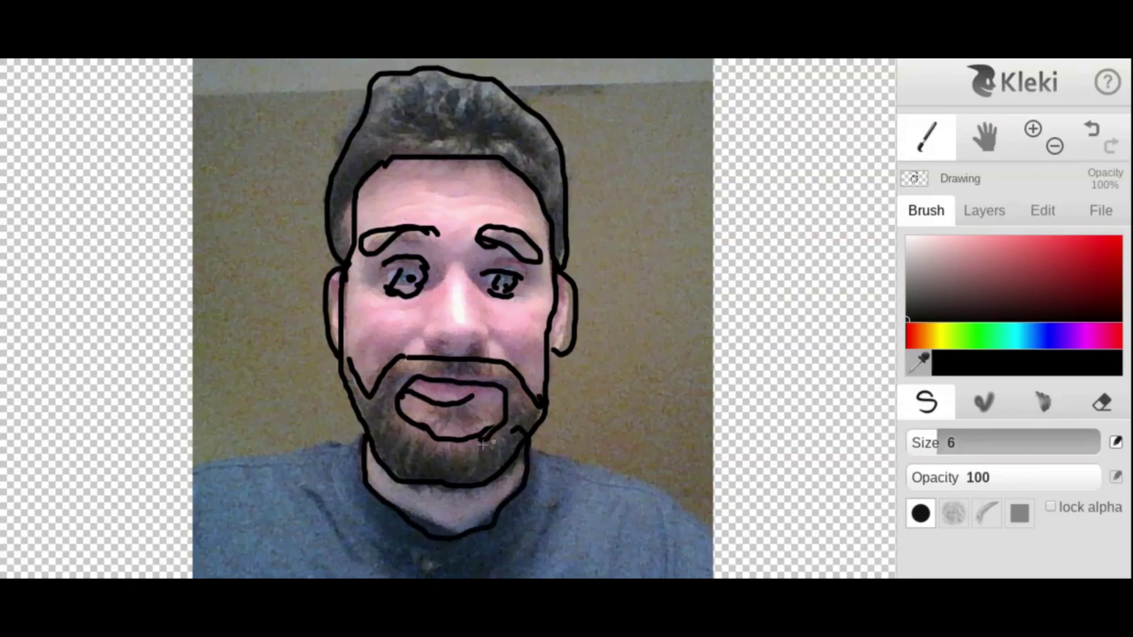
mouse_move(362, 438)
left_mouse_down()
mouse_move(235, 446)
mouse_move(186, 477)
left_mouse_up()
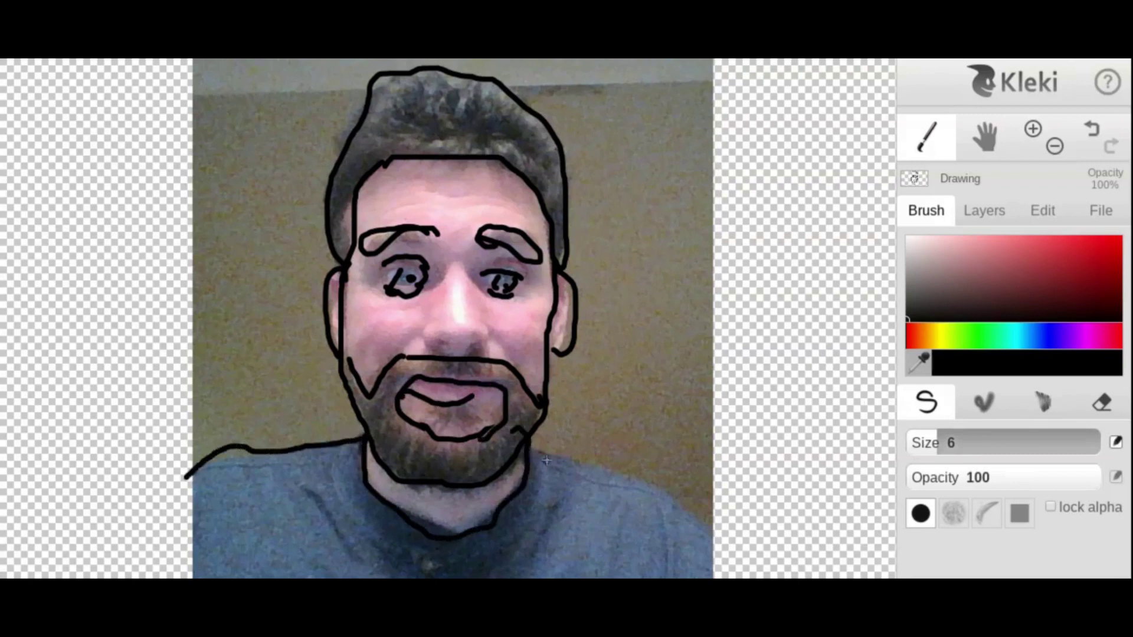
mouse_move(529, 451)
left_mouse_down()
mouse_move(708, 516)
mouse_move(734, 542)
left_mouse_up()
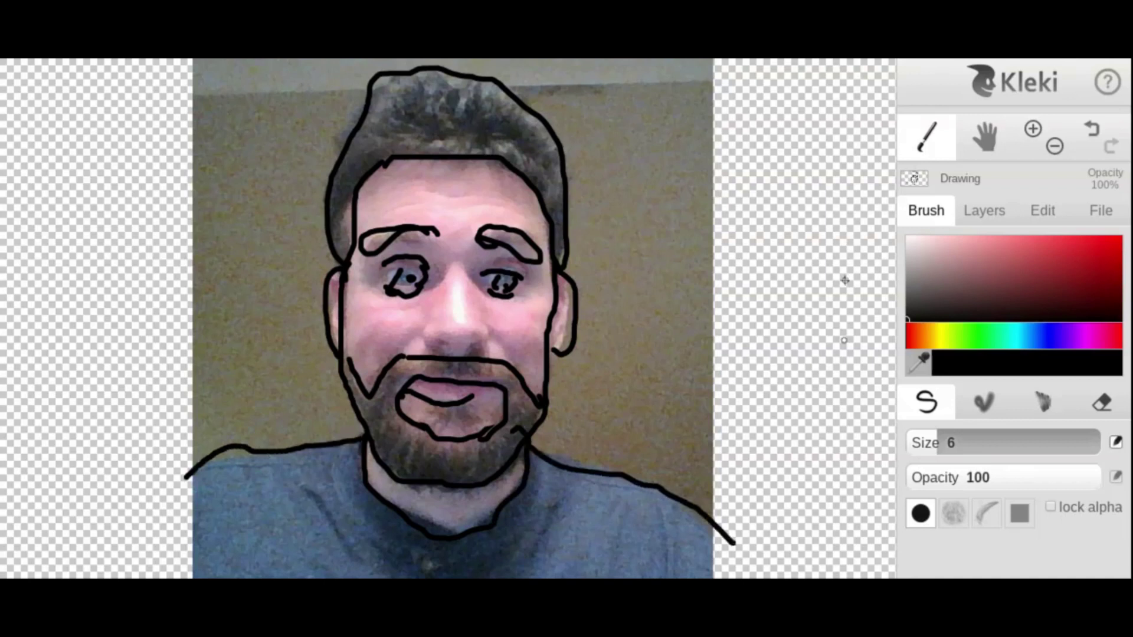
left_click(987, 218)
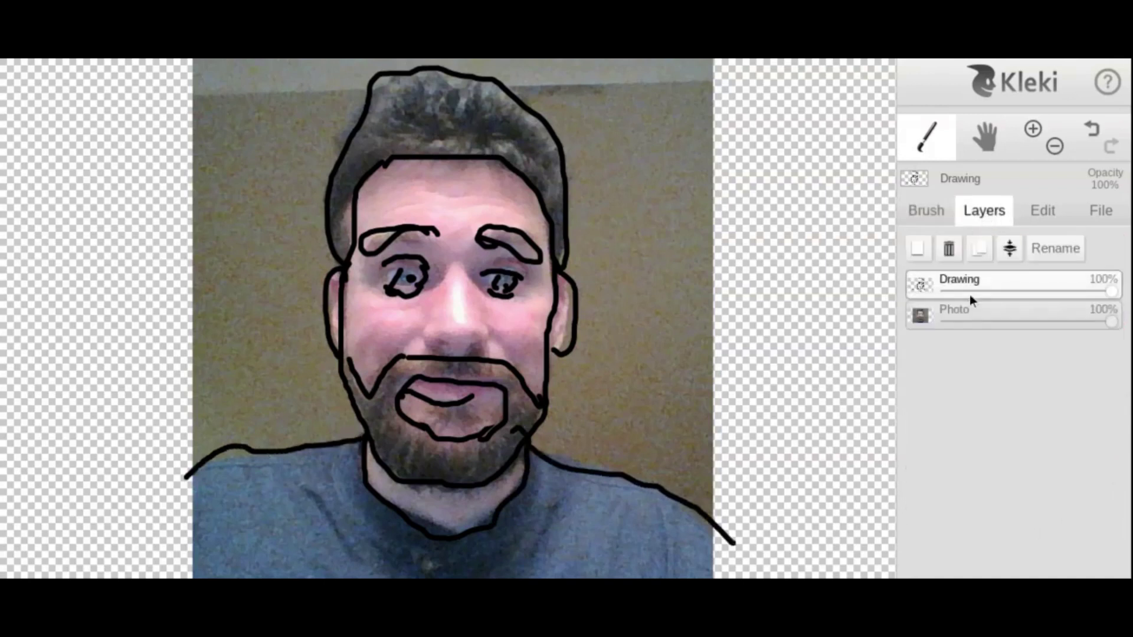
Lower the Photo layer's opacity, then draw a nose line on the Drawing layer.
left_click(1021, 322)
mouse_move(1111, 322)
left_mouse_down()
mouse_move(940, 324)
mouse_move(1112, 325)
left_mouse_up()
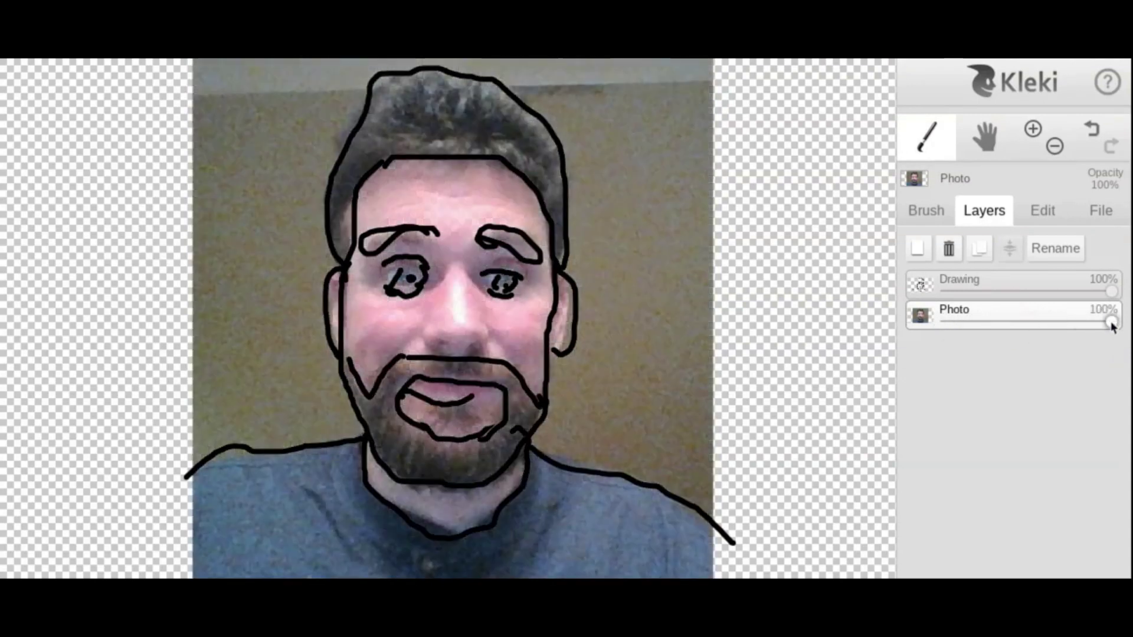
left_click(1043, 286)
left_click(927, 210)
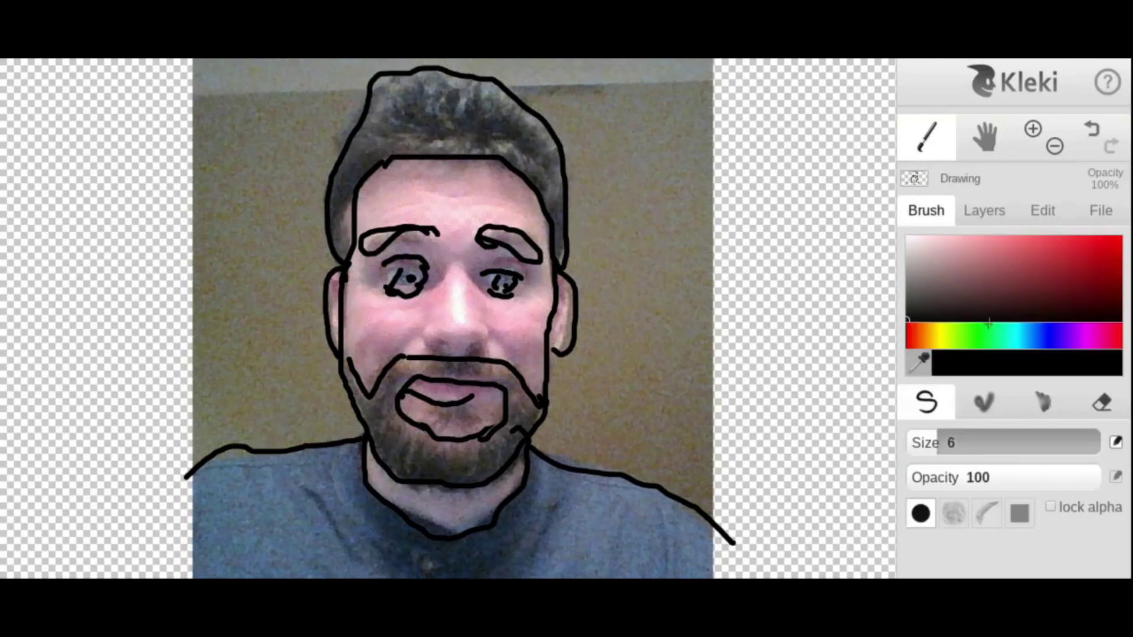
left_click_drag(477, 288, 485, 328)
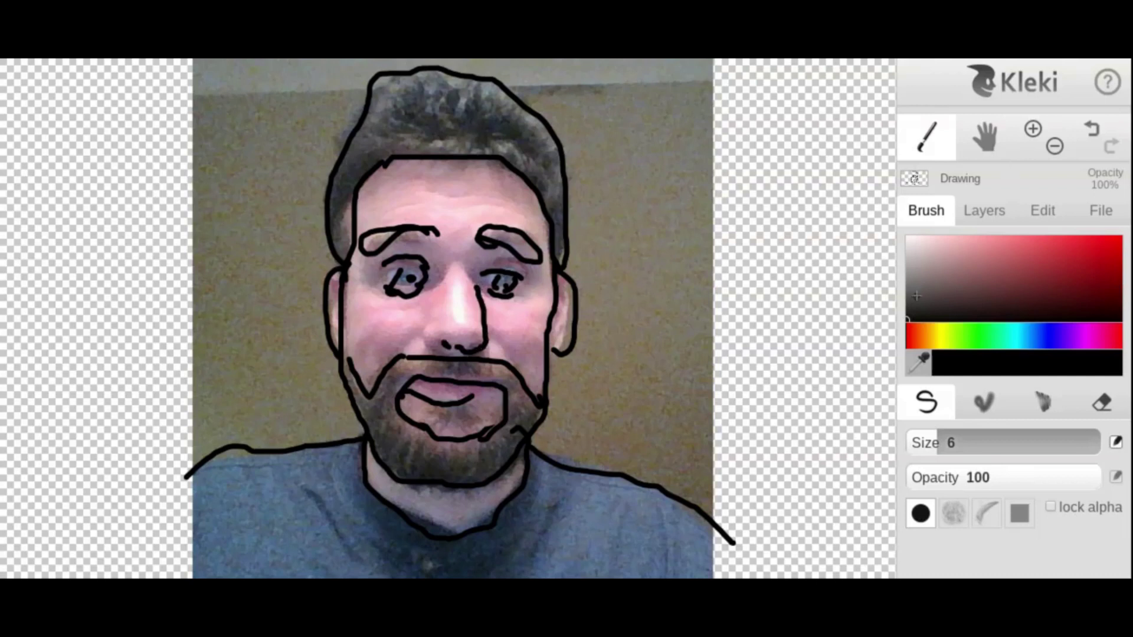
Rename Layer 3, between Drawing and Photo, to 'Color'.
left_click(996, 206)
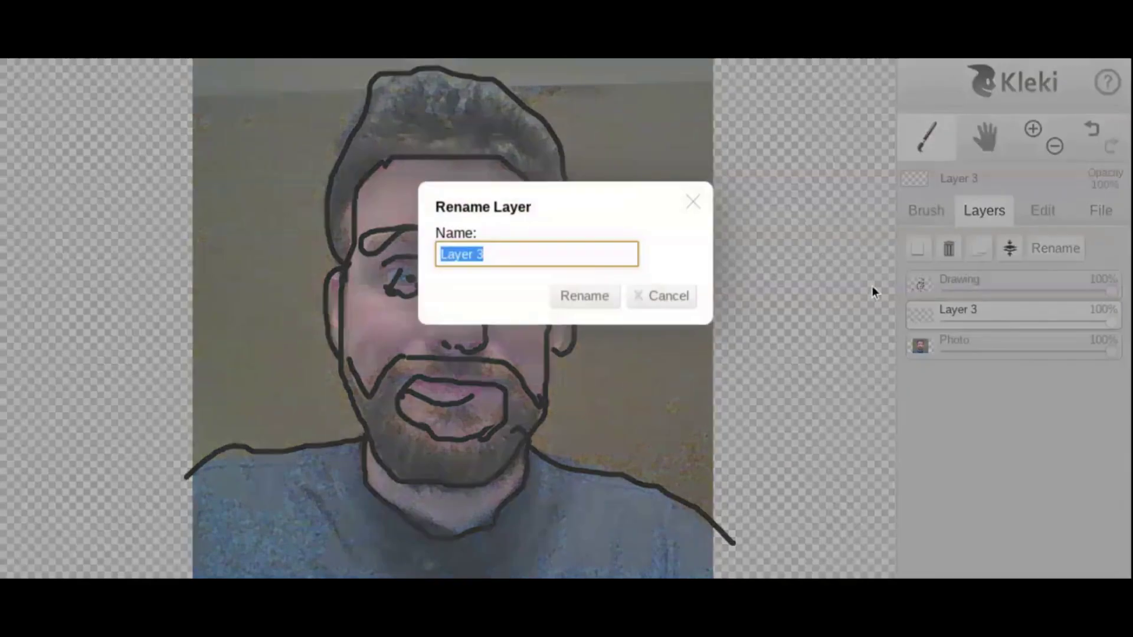
type("Color")
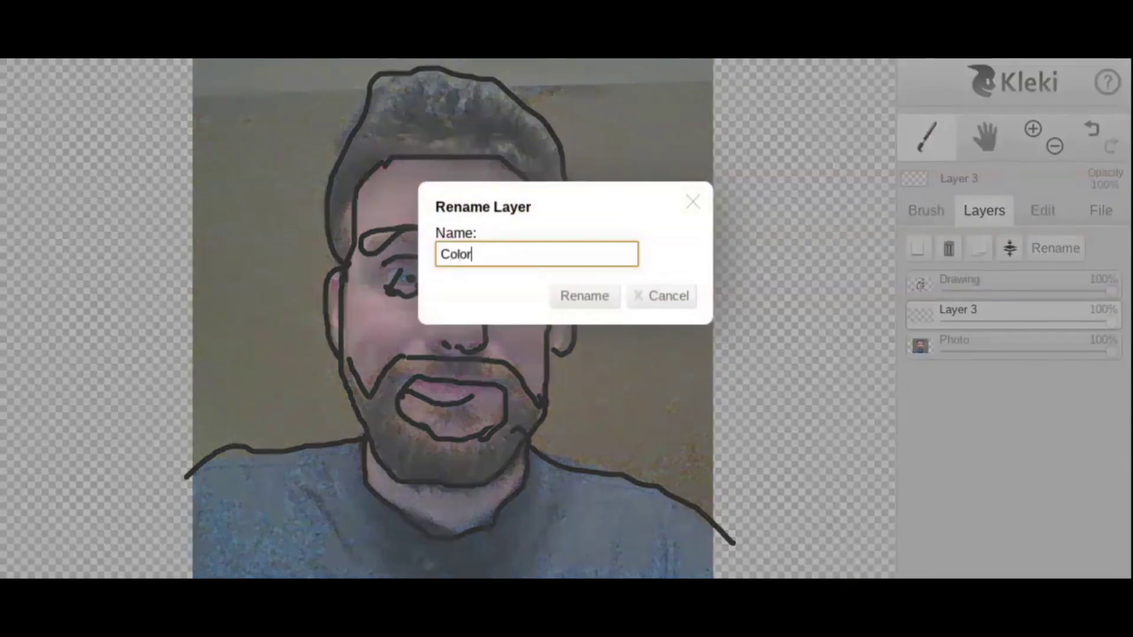
left_click(553, 296)
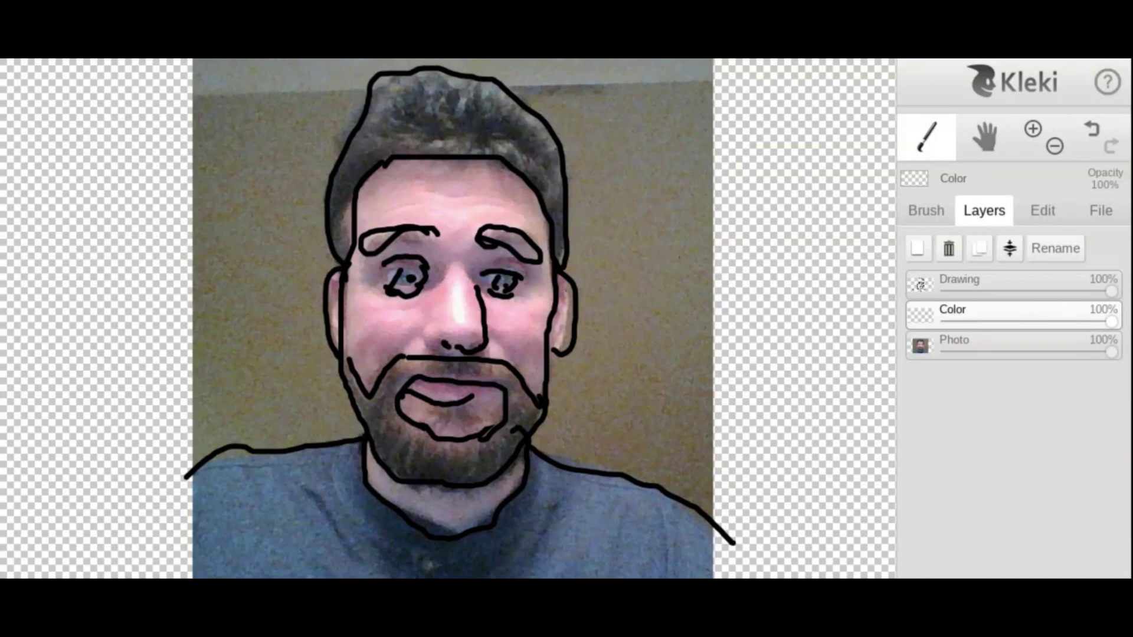
left_click(926, 211)
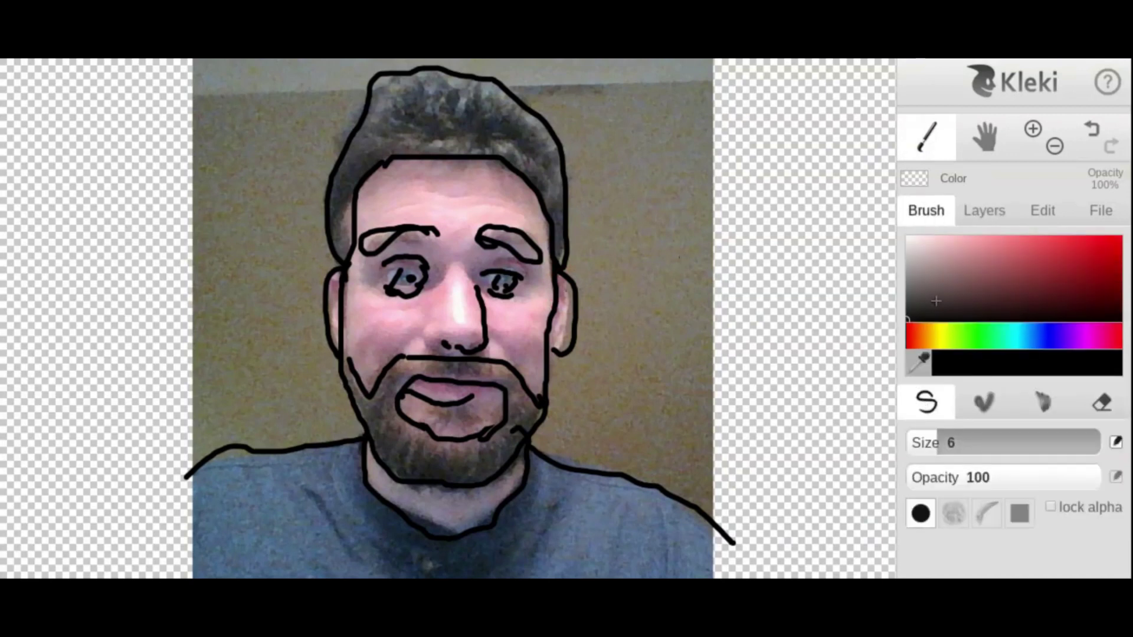
Pick a dark brown colour and raise the brush size to 37.
mouse_move(948, 281)
left_mouse_down()
mouse_move(968, 245)
mouse_move(948, 265)
left_mouse_up()
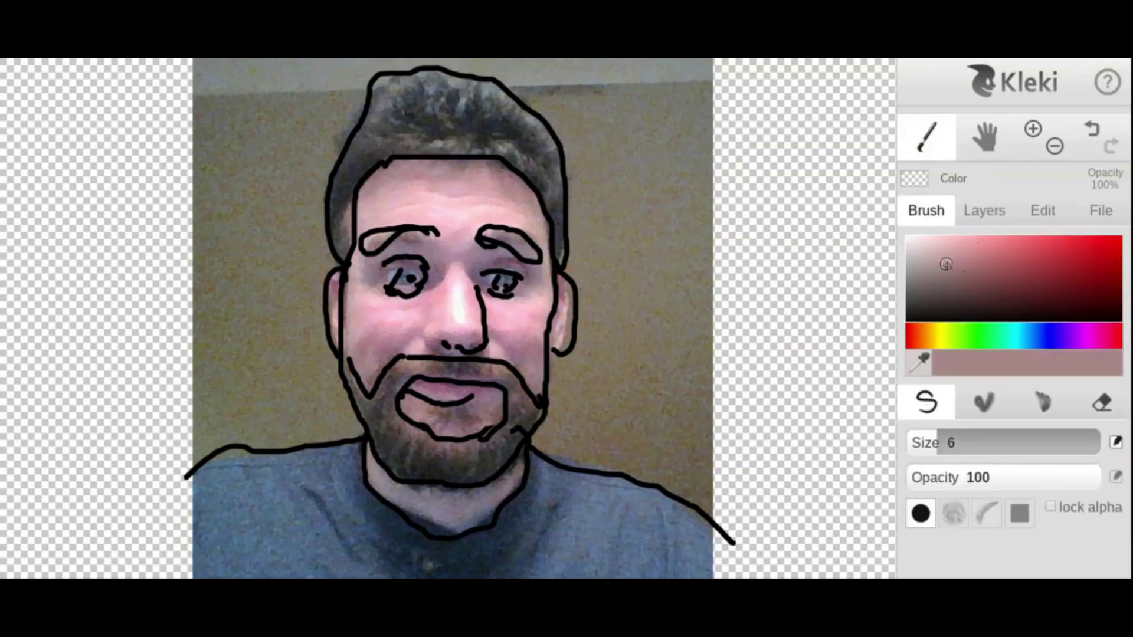
left_click_drag(924, 334, 924, 334)
mouse_move(1003, 266)
left_mouse_down()
mouse_move(1081, 245)
mouse_move(1042, 278)
mouse_move(1056, 276)
mouse_move(1056, 264)
mouse_move(994, 286)
mouse_move(1051, 291)
left_mouse_up()
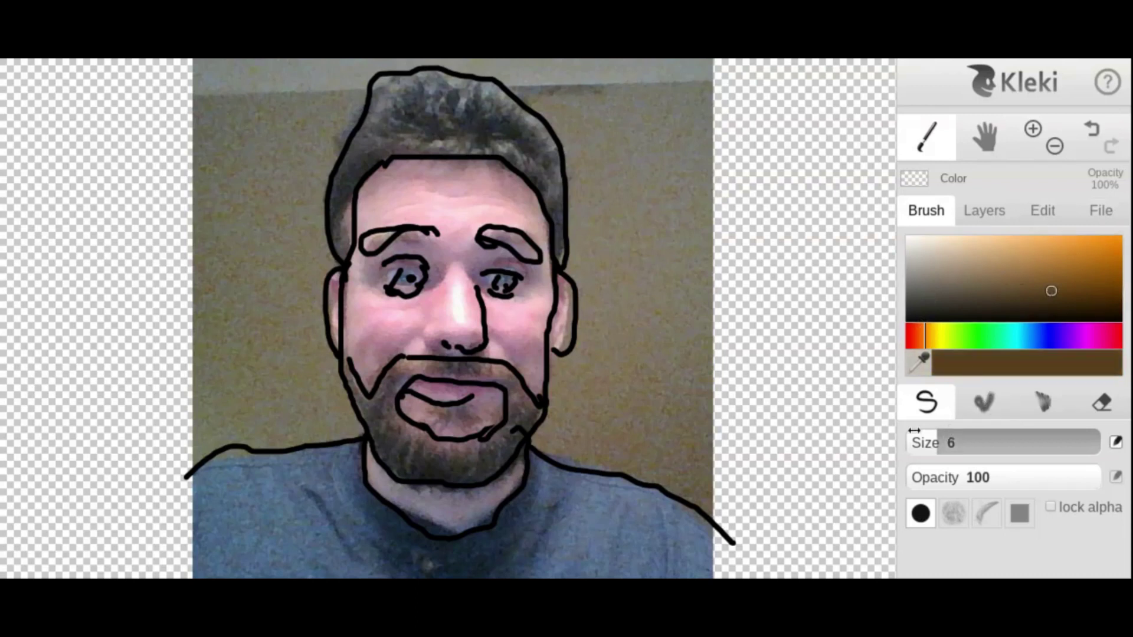
left_click_drag(935, 443, 989, 442)
Paint brown over the top of the hair, the beard and both eyebrows.
mouse_move(460, 117)
left_mouse_down()
mouse_move(386, 150)
mouse_move(358, 183)
mouse_move(339, 241)
mouse_move(348, 176)
mouse_move(393, 95)
mouse_move(435, 79)
mouse_move(511, 112)
mouse_move(551, 169)
mouse_move(559, 259)
mouse_move(557, 203)
mouse_move(523, 161)
mouse_move(484, 138)
mouse_move(411, 147)
mouse_move(396, 95)
mouse_move(479, 112)
mouse_move(384, 90)
mouse_move(452, 96)
mouse_move(545, 137)
left_mouse_up()
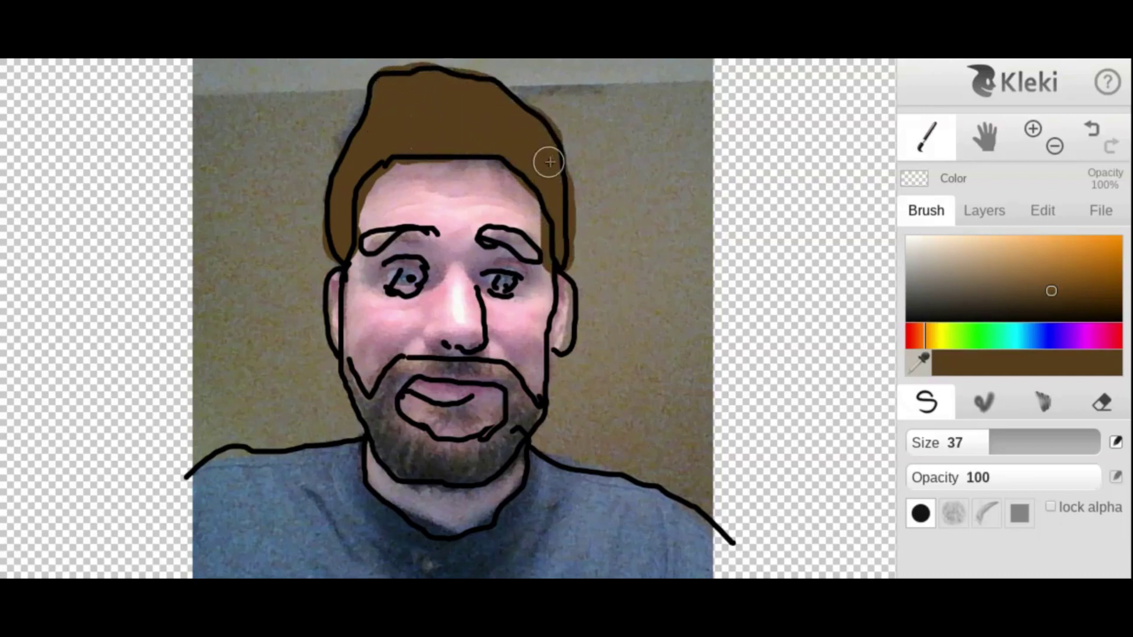
mouse_move(397, 370)
left_mouse_down()
mouse_move(375, 406)
mouse_move(349, 370)
mouse_move(400, 460)
mouse_move(388, 414)
mouse_move(427, 458)
mouse_move(409, 442)
mouse_move(424, 442)
mouse_move(422, 464)
mouse_move(482, 460)
mouse_move(521, 422)
mouse_move(514, 387)
mouse_move(495, 368)
mouse_move(417, 369)
mouse_move(475, 375)
mouse_move(541, 424)
mouse_move(447, 469)
left_mouse_up()
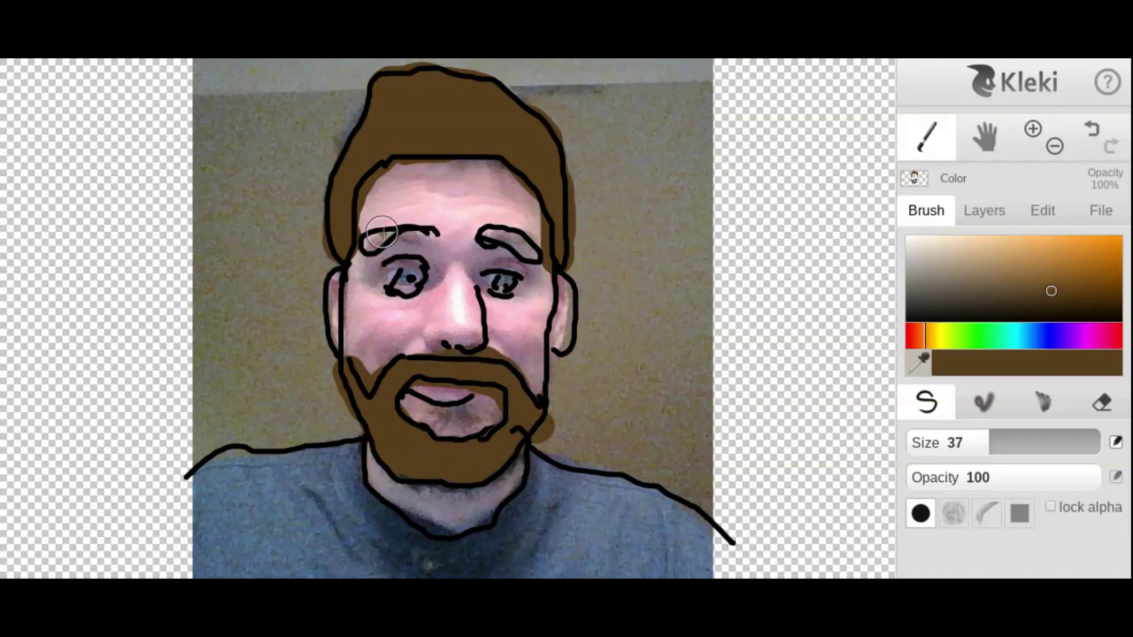
mouse_move(382, 233)
left_mouse_down()
mouse_move(369, 245)
mouse_move(509, 240)
mouse_move(534, 259)
left_mouse_up()
left_click_drag(1027, 280, 969, 241)
Brush light tan over the forehead, mouth area, lower lip, neck and left ear.
mouse_move(427, 188)
left_mouse_down()
mouse_move(363, 200)
mouse_move(370, 222)
mouse_move(424, 219)
mouse_move(422, 240)
mouse_move(379, 276)
mouse_move(361, 272)
mouse_move(363, 361)
mouse_move(431, 337)
mouse_move(535, 369)
mouse_move(542, 289)
mouse_move(564, 333)
mouse_move(533, 262)
mouse_move(538, 279)
mouse_move(488, 257)
mouse_move(434, 255)
mouse_move(428, 295)
mouse_move(507, 302)
mouse_move(385, 332)
mouse_move(404, 316)
left_mouse_up()
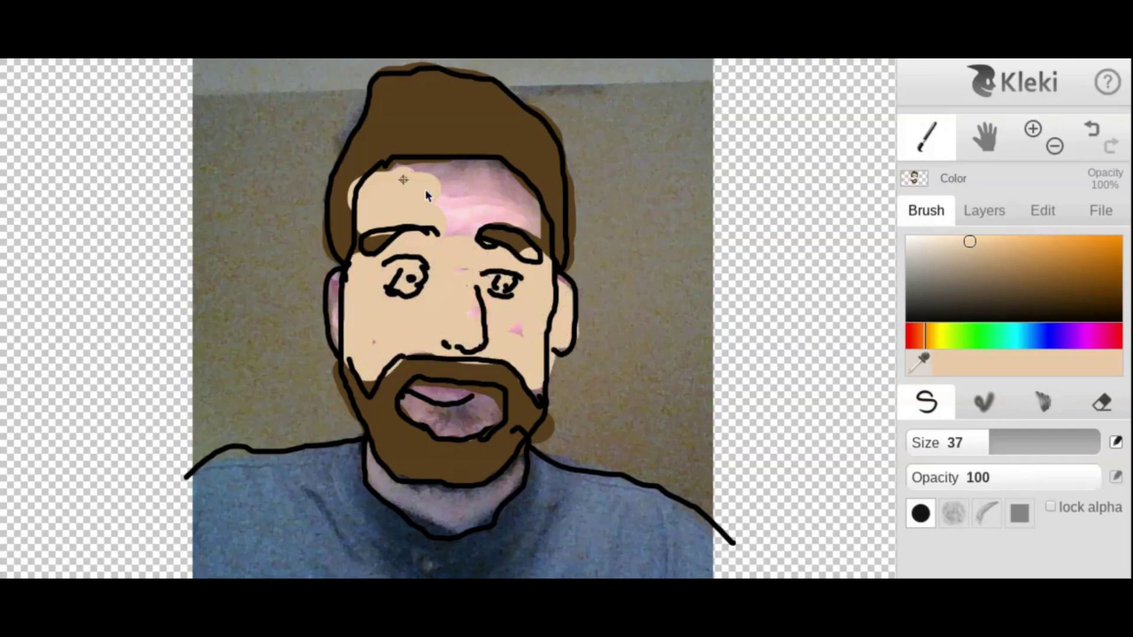
mouse_move(466, 165)
left_mouse_down()
mouse_move(533, 218)
mouse_move(538, 251)
mouse_move(514, 213)
mouse_move(438, 222)
mouse_move(446, 210)
mouse_move(460, 234)
left_mouse_up()
mouse_move(431, 413)
left_mouse_down()
mouse_move(478, 398)
mouse_move(470, 431)
mouse_move(413, 412)
left_mouse_up()
mouse_move(407, 475)
left_mouse_down()
mouse_move(374, 468)
mouse_move(419, 515)
mouse_move(507, 466)
mouse_move(472, 531)
mouse_move(412, 495)
mouse_move(466, 509)
left_mouse_up()
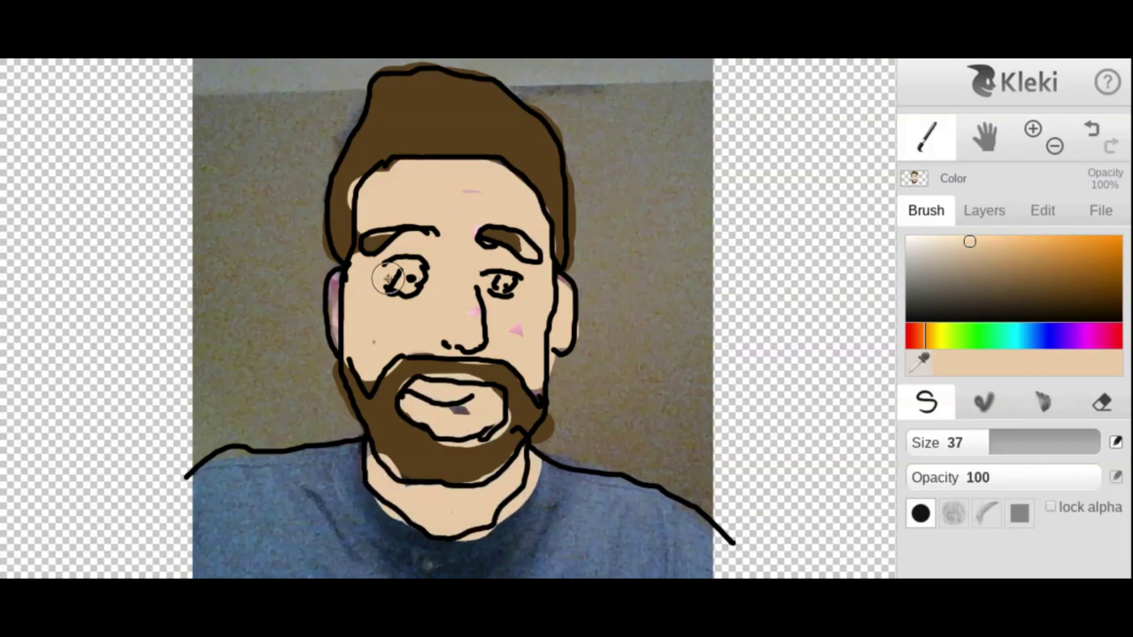
mouse_move(354, 291)
left_mouse_down()
mouse_move(345, 328)
mouse_move(341, 294)
left_mouse_up()
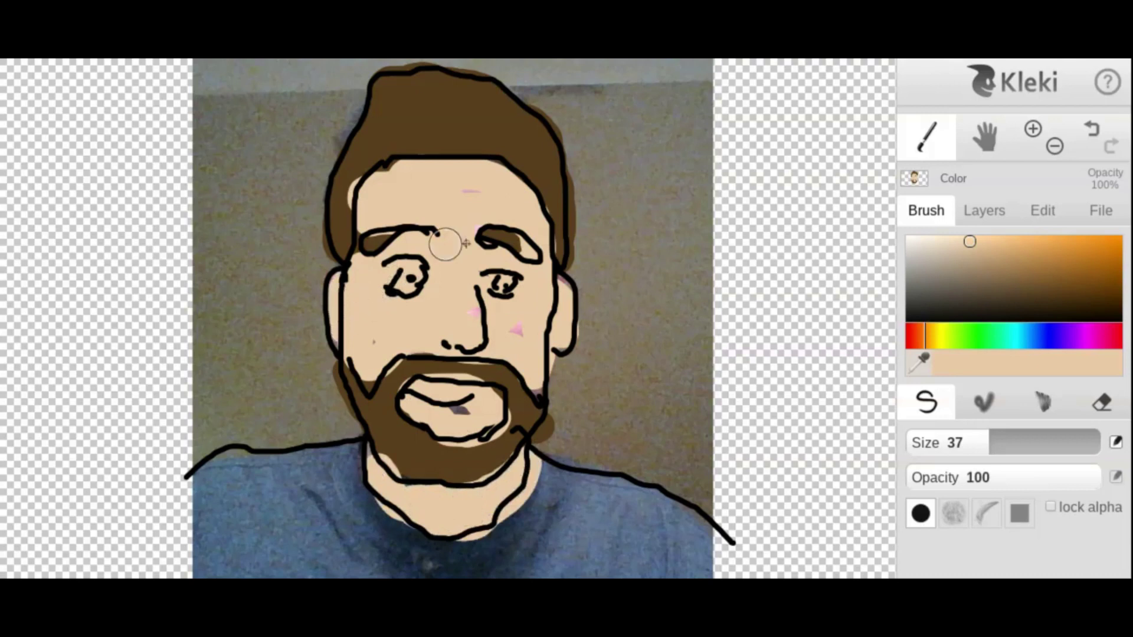
left_click_drag(1045, 345, 1040, 345)
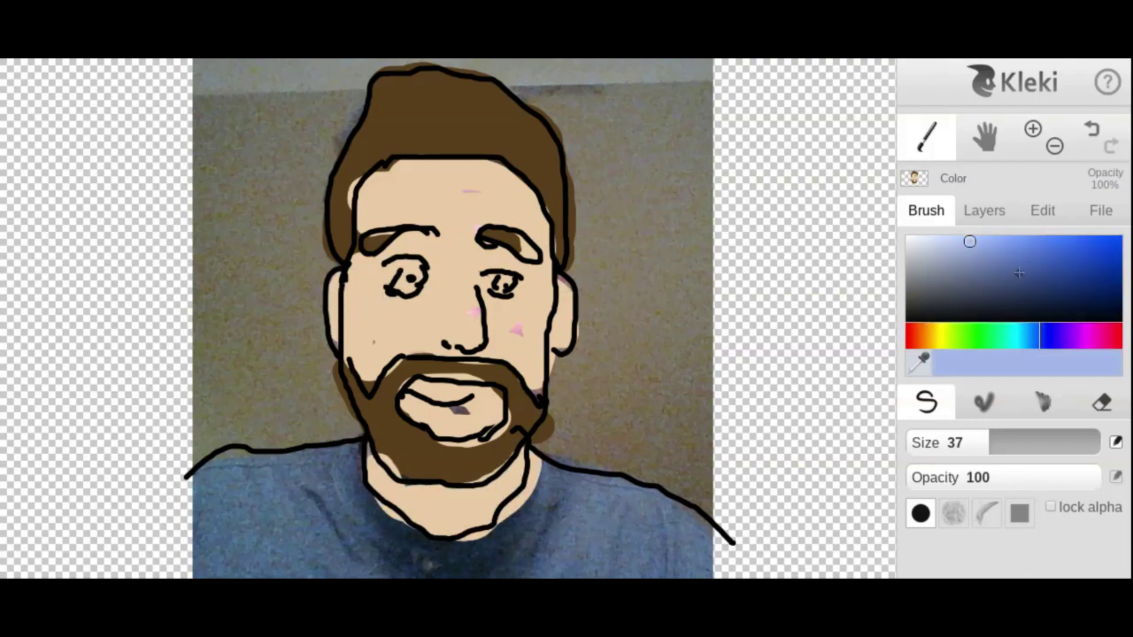
Pick bright blue, fill both eyes at size 13, then paint the shirt at size 88.
left_click(1074, 239)
left_click_drag(968, 440, 939, 441)
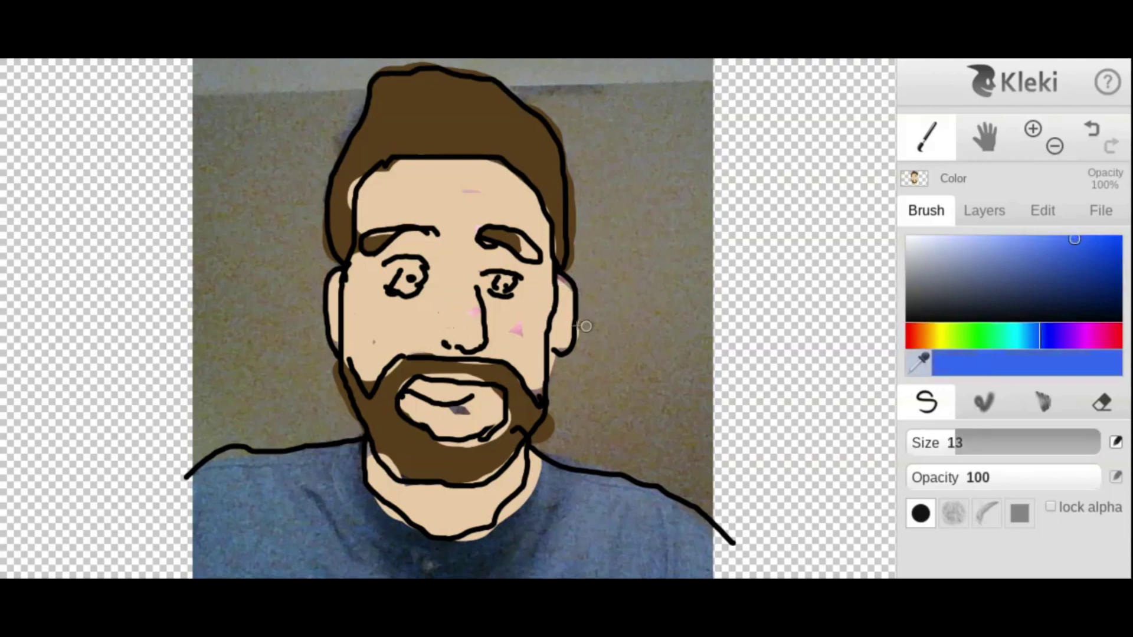
mouse_move(415, 278)
left_mouse_down()
mouse_move(397, 280)
mouse_move(406, 276)
left_mouse_up()
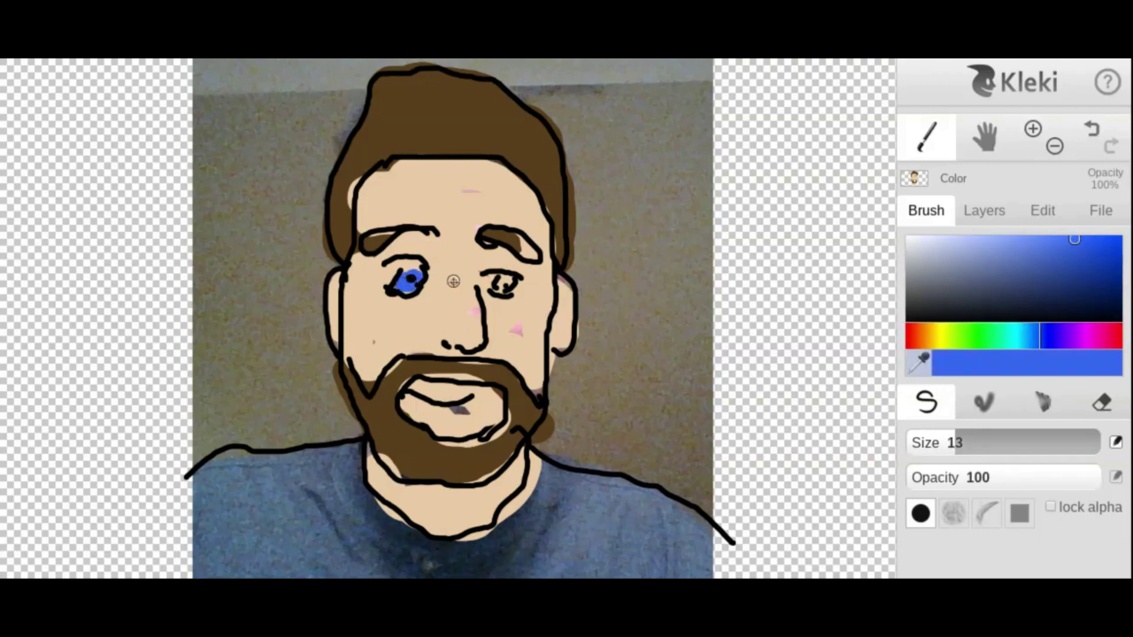
left_click_drag(495, 285, 503, 284)
left_click_drag(953, 443, 1033, 442)
mouse_move(306, 482)
left_mouse_down()
mouse_move(194, 507)
mouse_move(319, 563)
mouse_move(334, 471)
mouse_move(425, 548)
mouse_move(614, 519)
mouse_move(625, 535)
mouse_move(466, 534)
mouse_move(529, 565)
mouse_move(737, 566)
left_mouse_up()
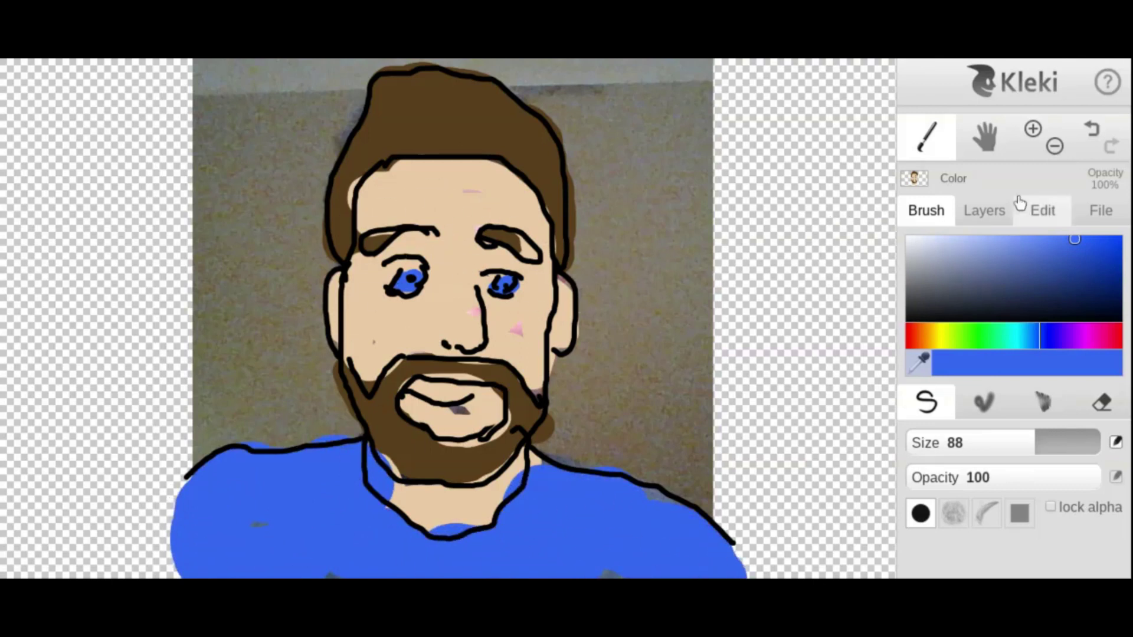
Delete the Photo layer.
left_click(985, 213)
left_click(1002, 343)
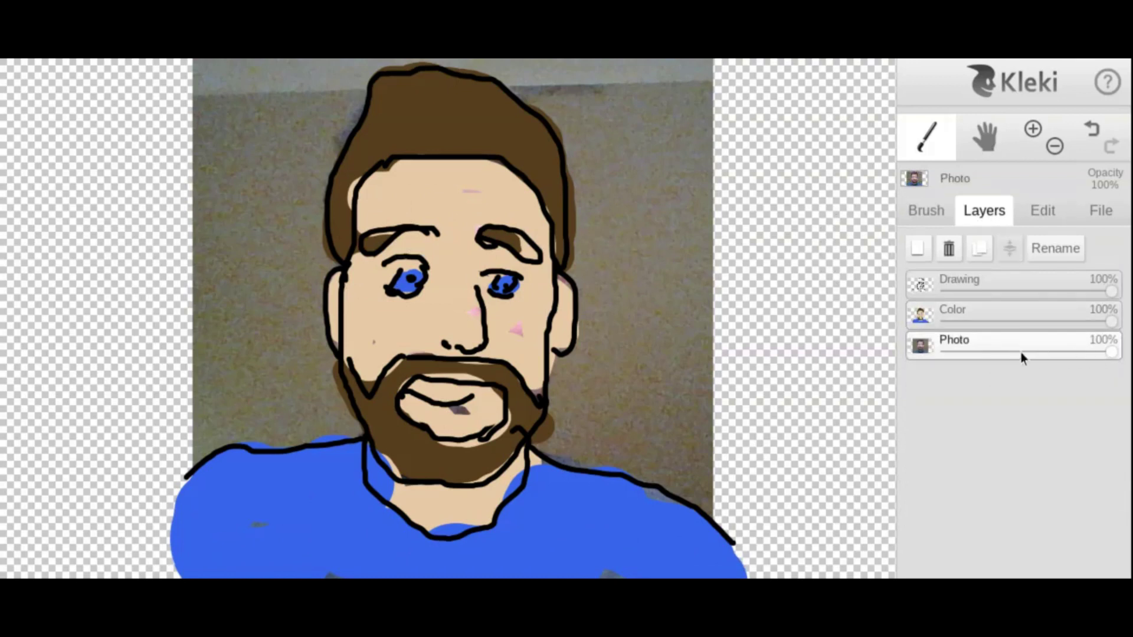
left_click(948, 249)
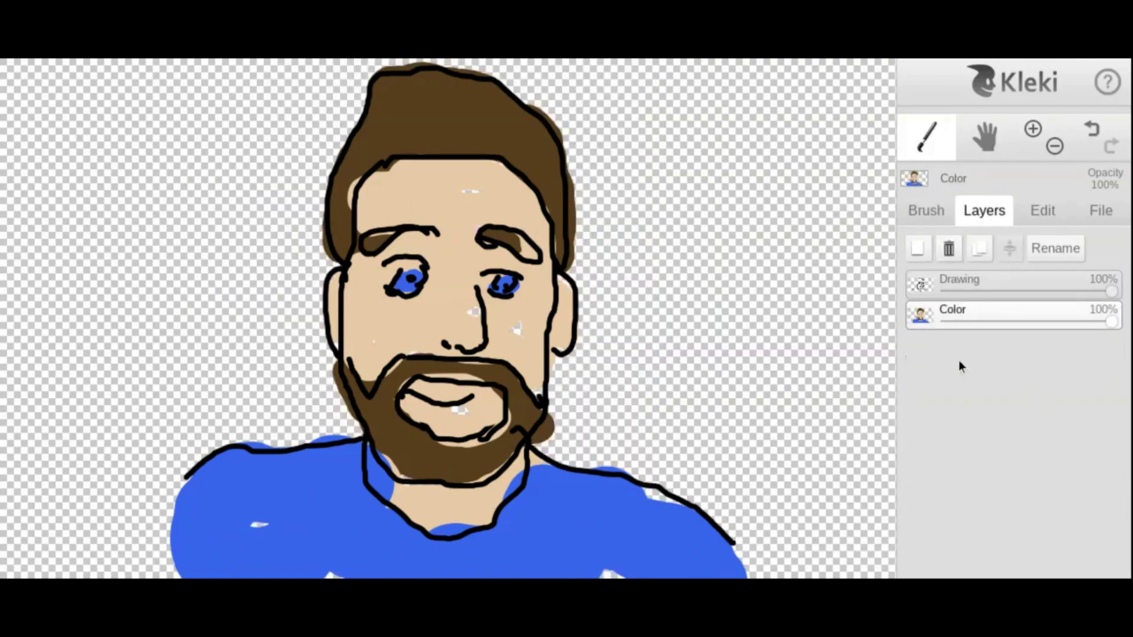
Add a new layer, move it below Color, and rename it 'Background'.
left_click(918, 249)
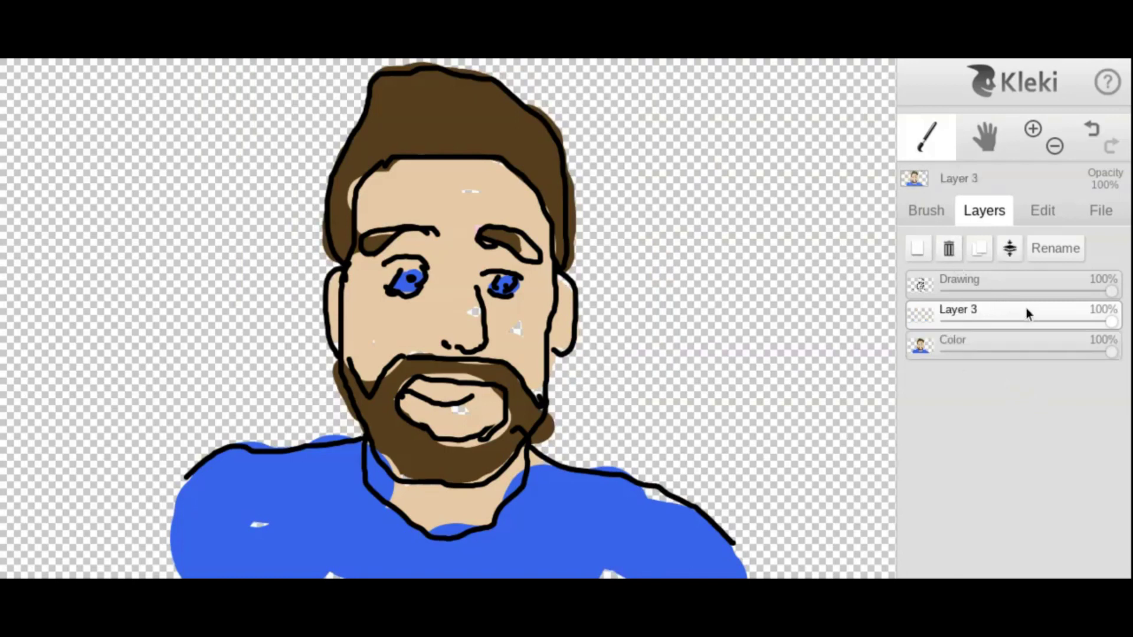
left_click_drag(1011, 322, 1024, 374)
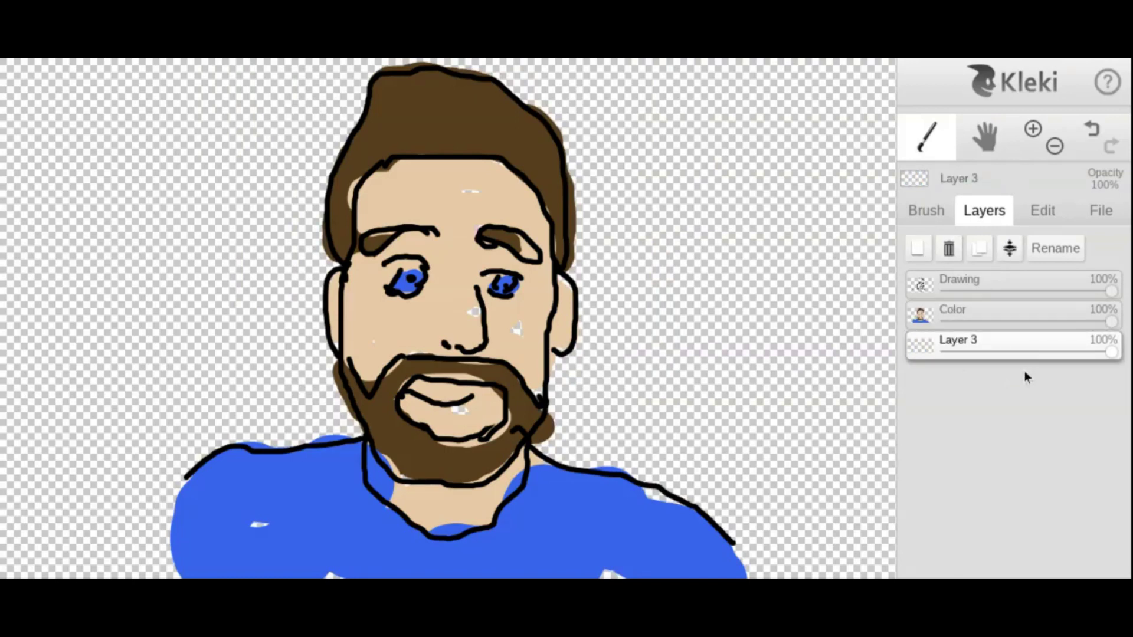
left_click(1055, 249)
left_click(516, 253)
triple_click(517, 251)
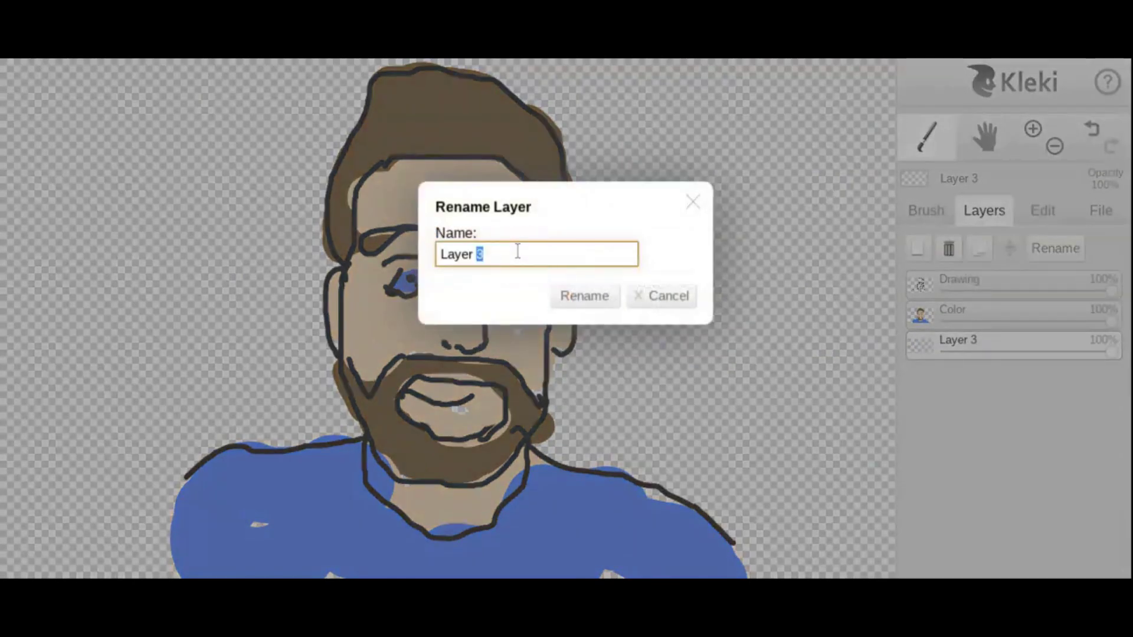
type("Back")
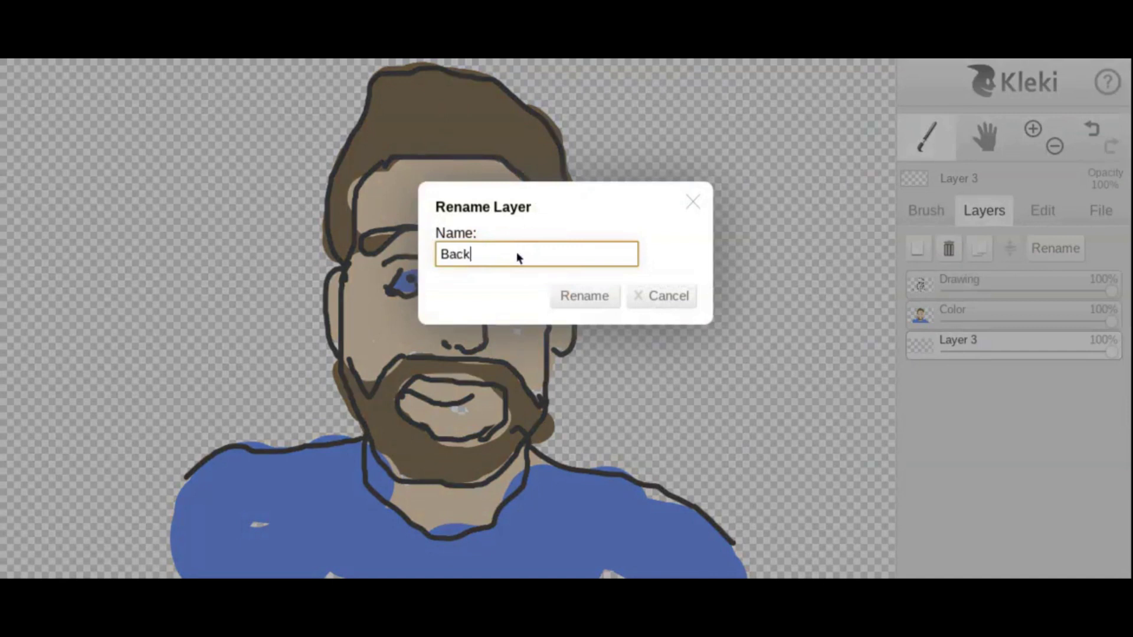
type("ground")
left_click(597, 299)
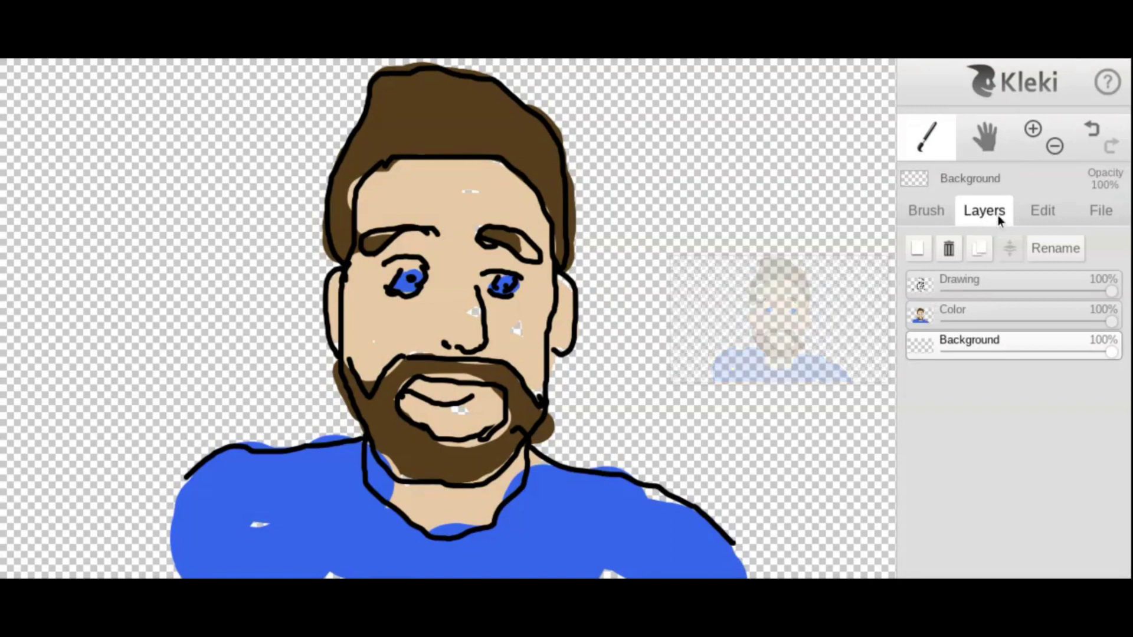
Pick blue and dab nine blue dots scattered across the Background layer.
left_click(925, 212)
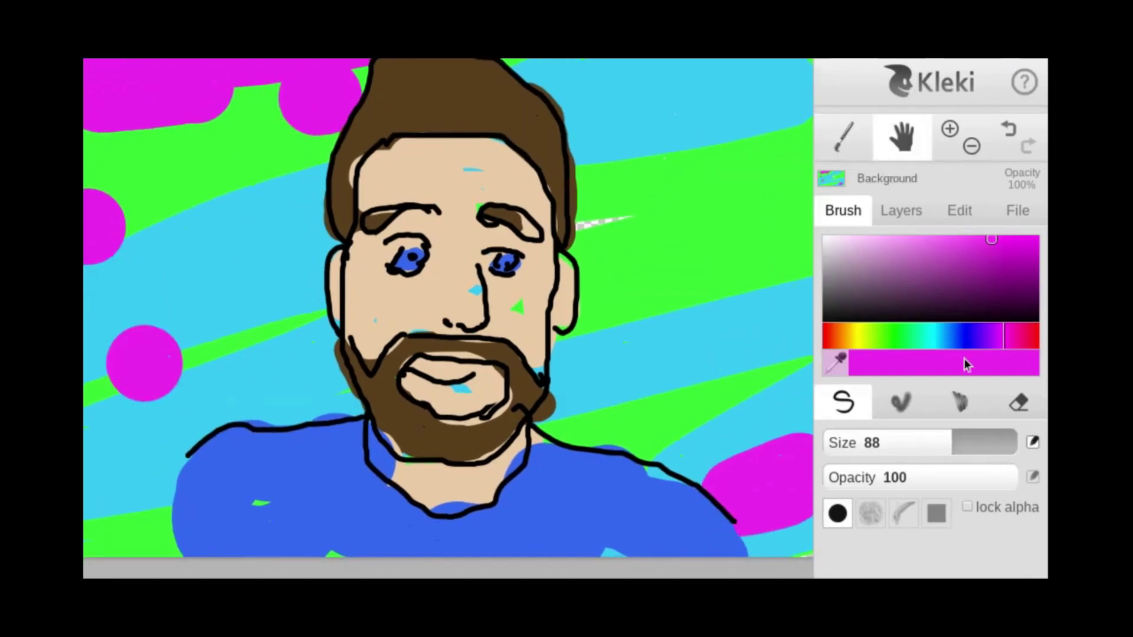
left_click(951, 335)
key("b")
left_click(610, 221)
left_click(719, 93)
left_click(742, 300)
left_click(260, 210)
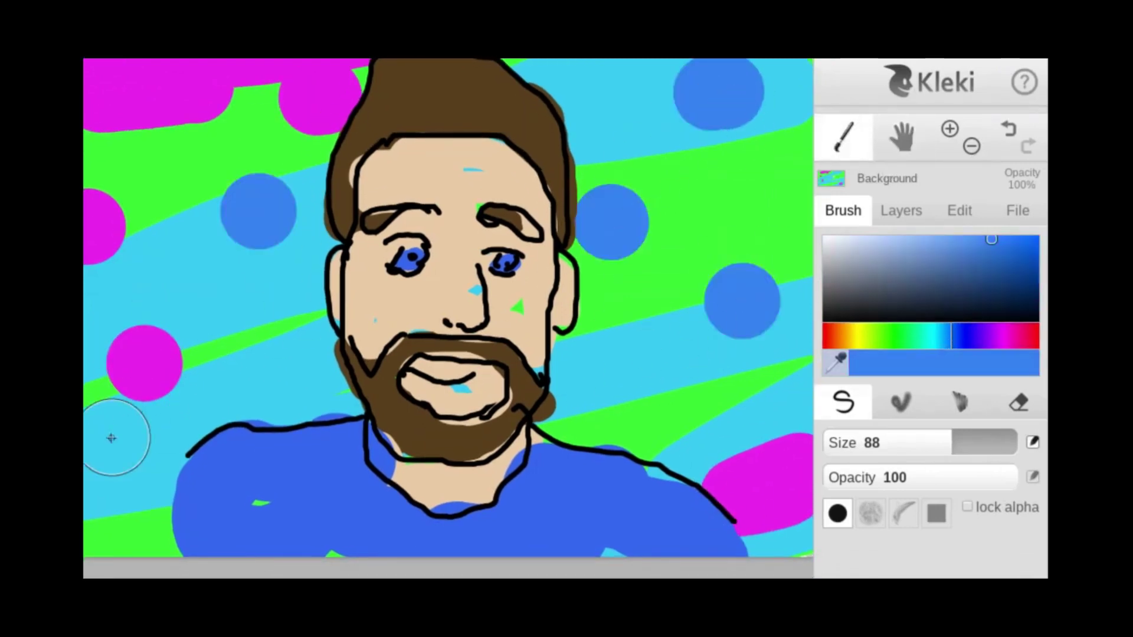
left_click(112, 437)
left_click(321, 352)
left_click(722, 421)
left_click(762, 193)
left_click(590, 96)
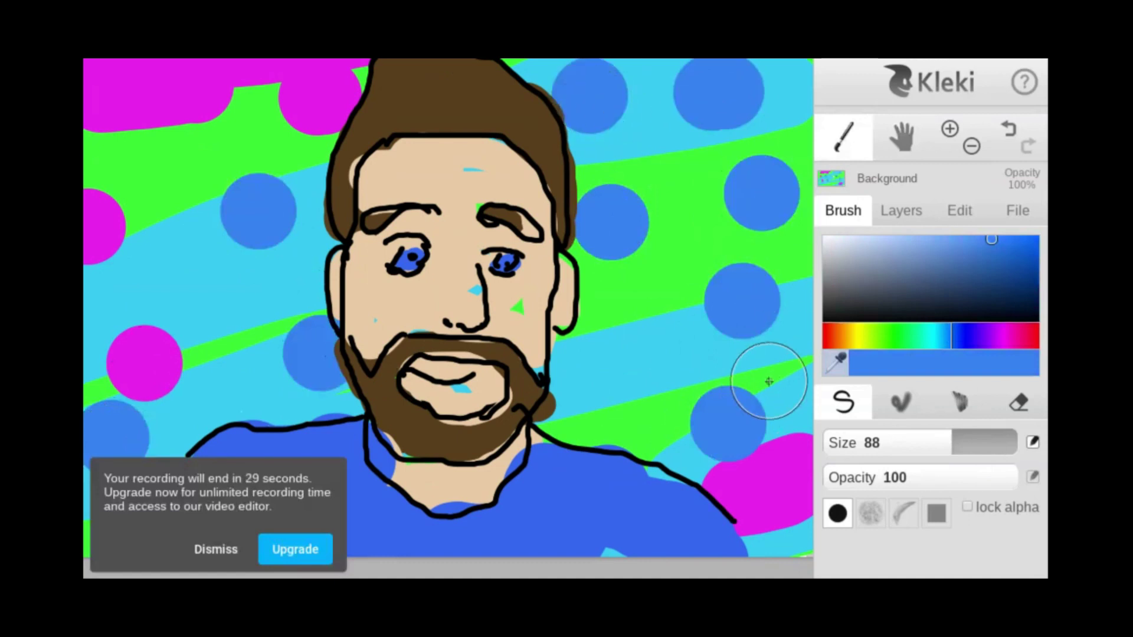